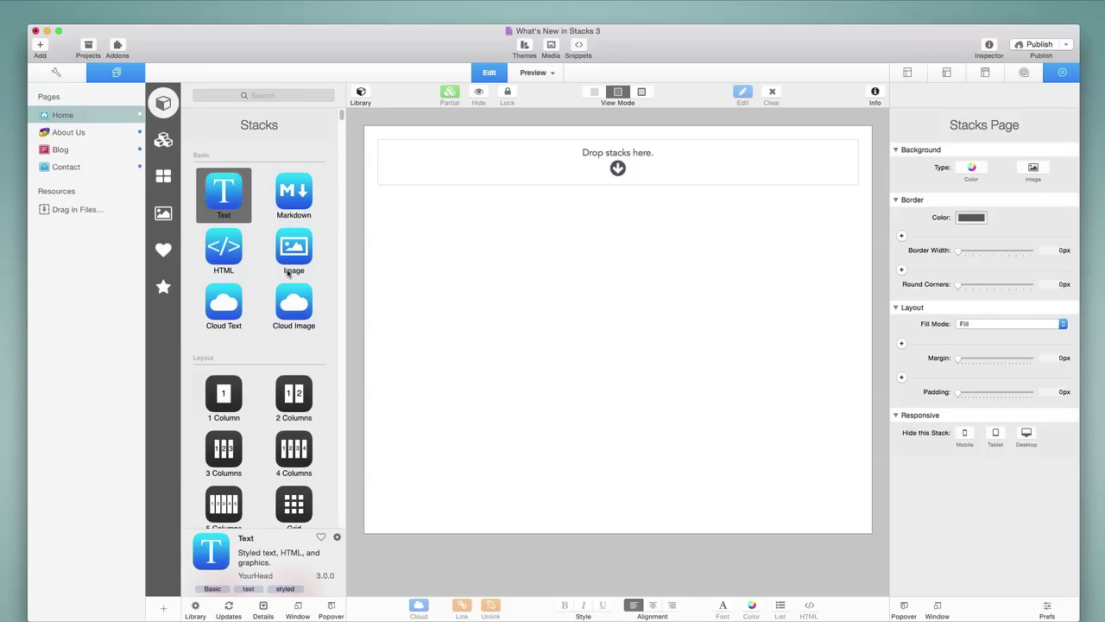
pyautogui.click(362, 93)
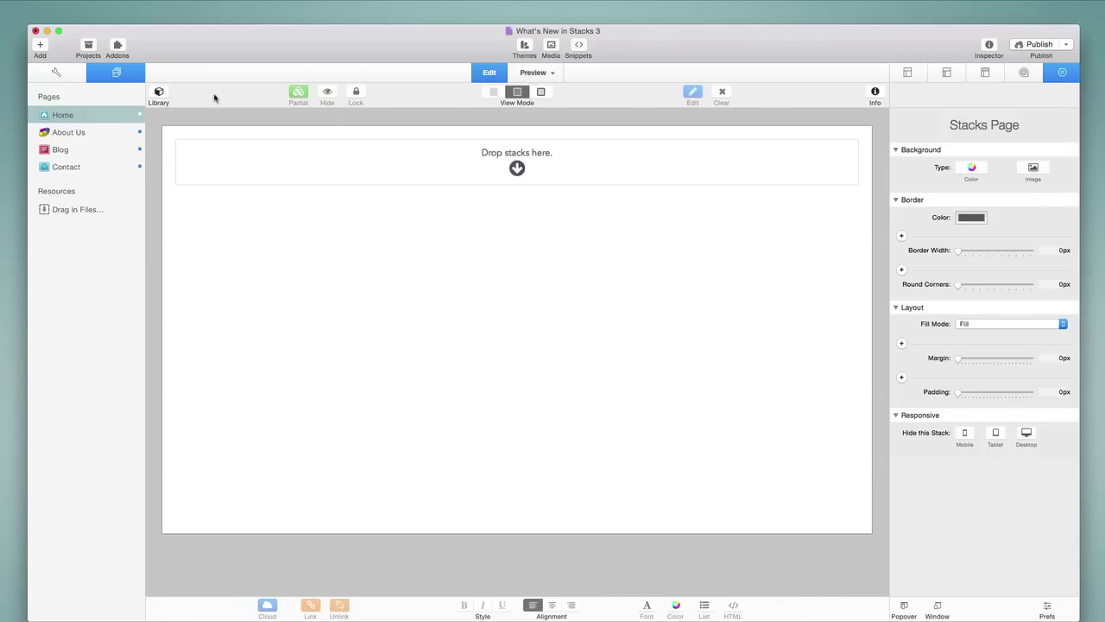
pyautogui.click(158, 94)
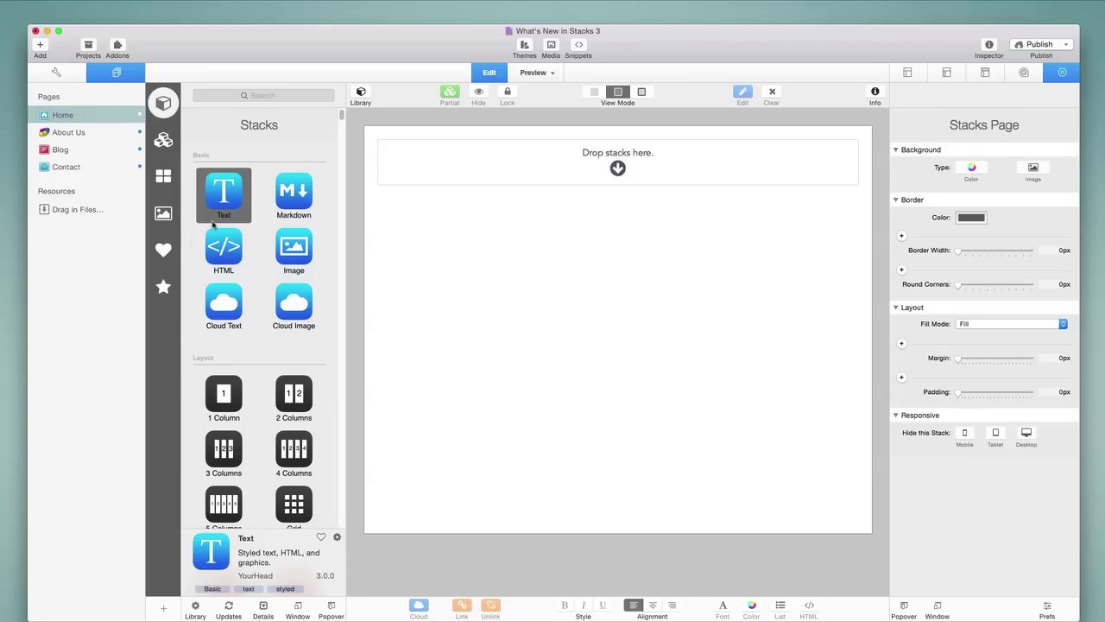
pyautogui.click(298, 609)
pyautogui.moveTo(238, 23); pyautogui.dragTo(373, 34)
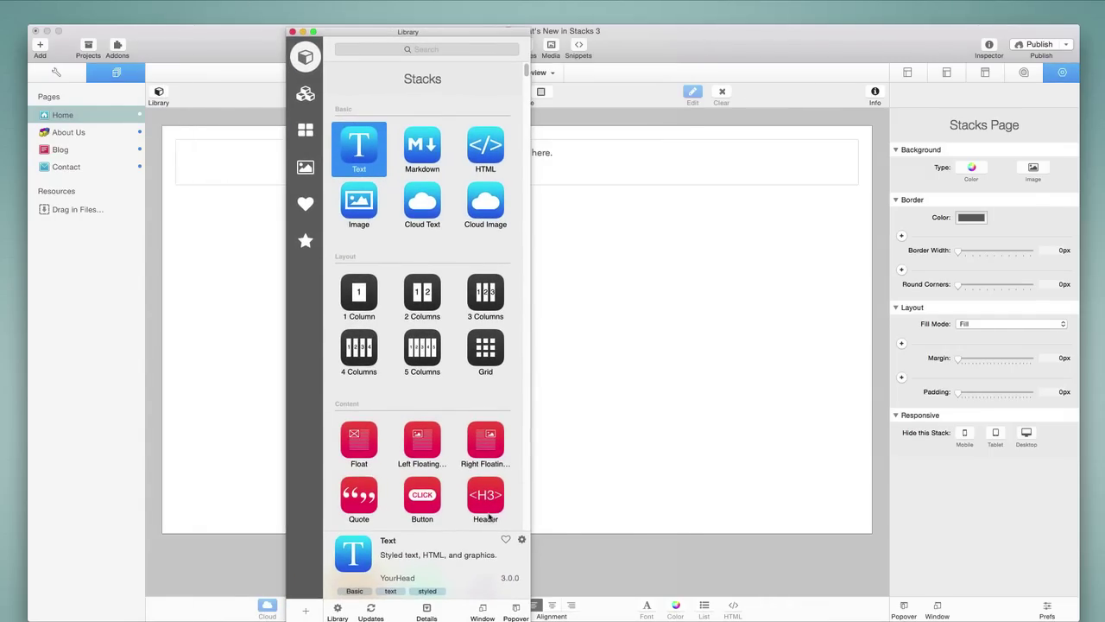
pyautogui.click(515, 609)
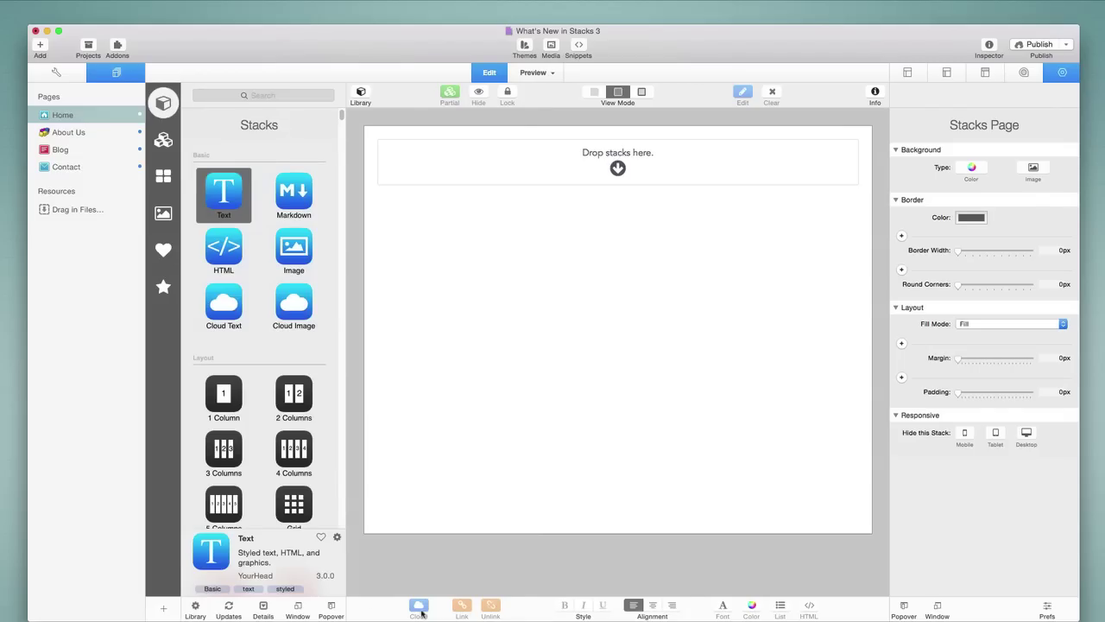
pyautogui.click(331, 609)
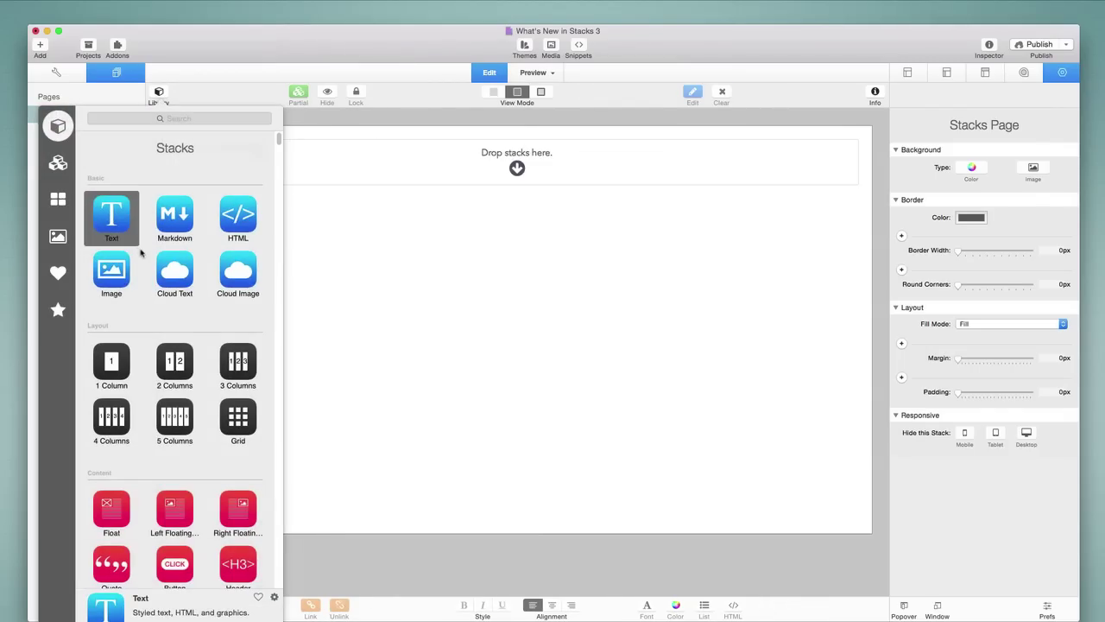
pyautogui.click(159, 93)
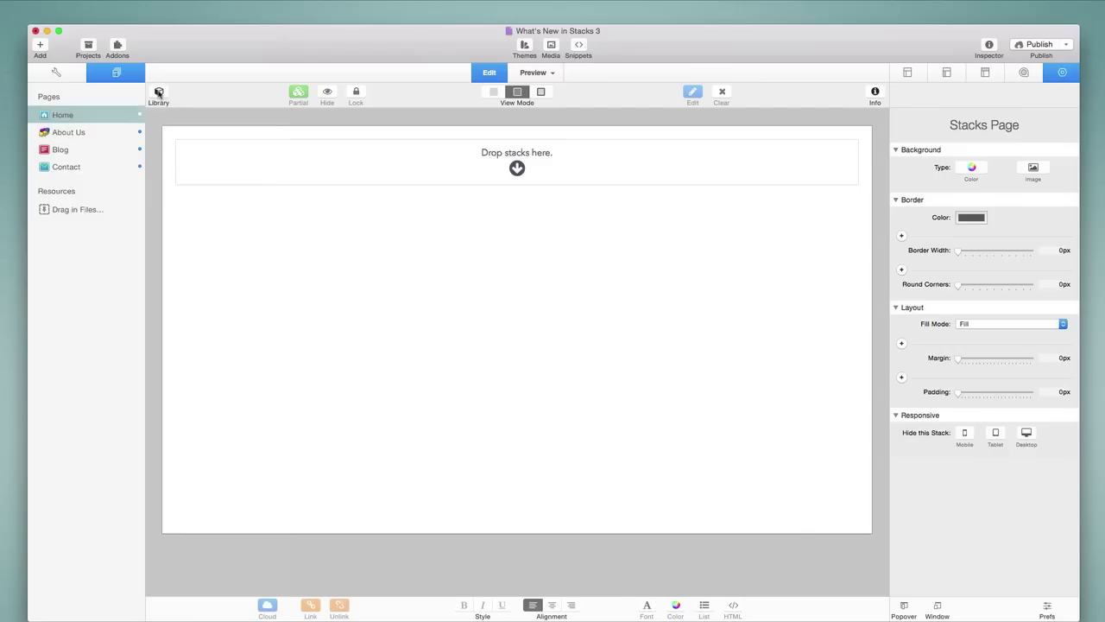
# Reopen the Stacks library, set its icon size to Medium, and keep it a single-column list
pyautogui.click(159, 92)
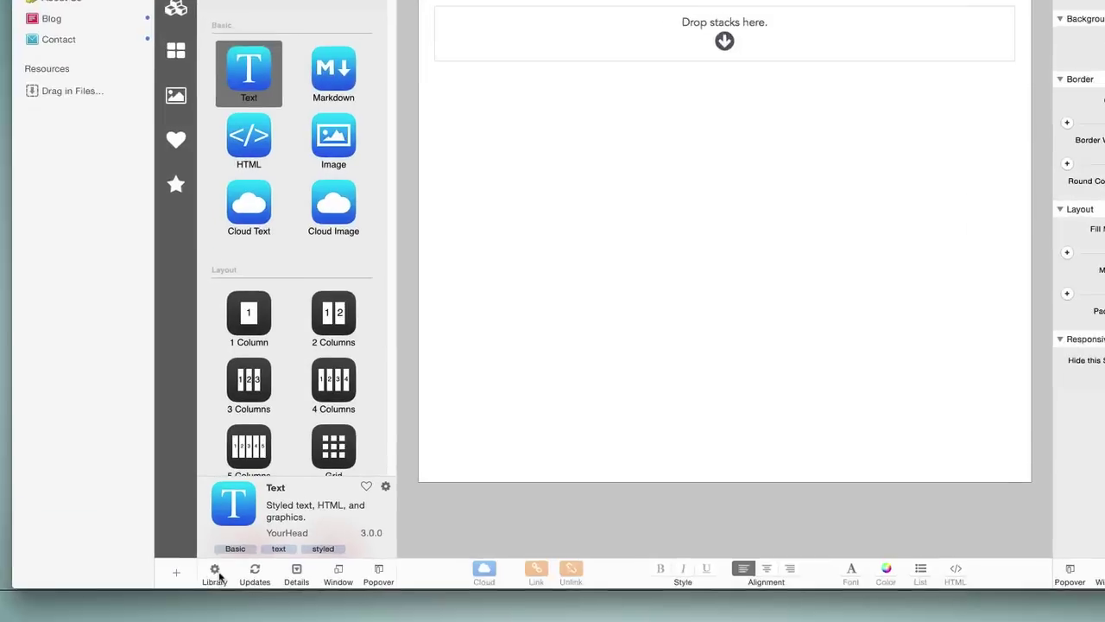
pyautogui.click(195, 605)
pyautogui.moveTo(213, 615)
pyautogui.click(464, 563)
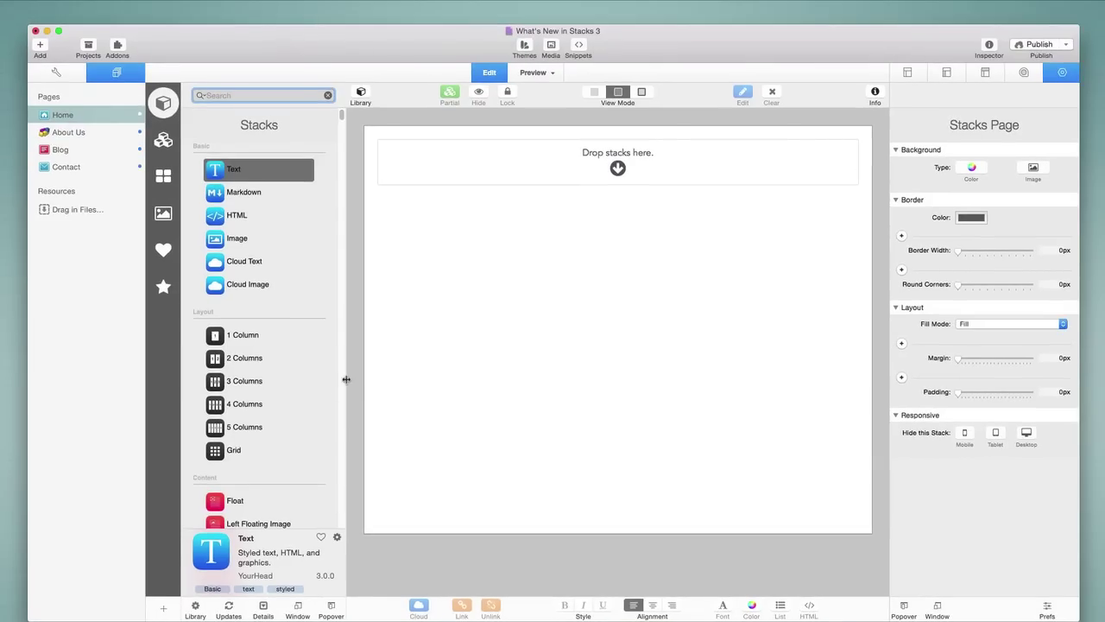
pyautogui.moveTo(345, 379); pyautogui.dragTo(441, 381)
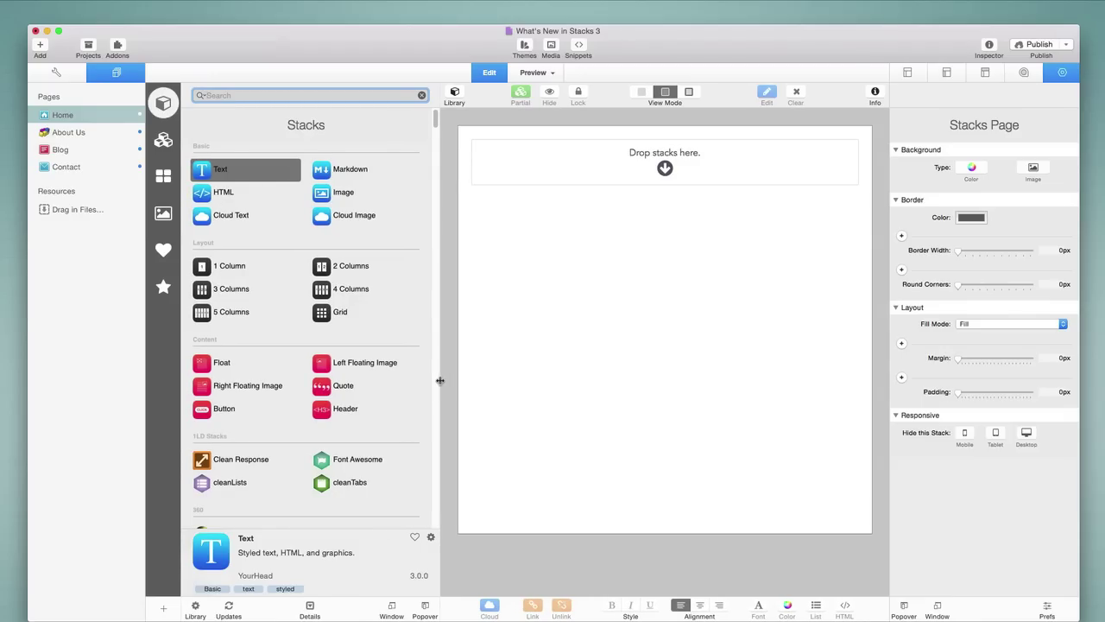
pyautogui.moveTo(440, 381); pyautogui.dragTo(333, 379)
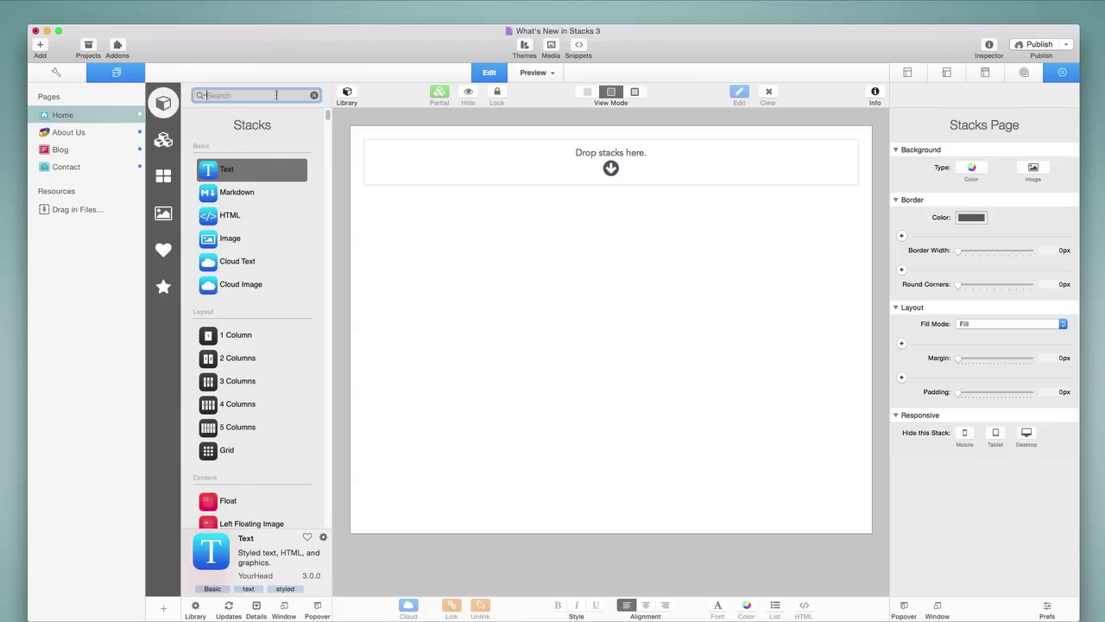
# Browse the Partials, Templates, Images, Favorites and Built In categories, then return to Stacks
pyautogui.click(164, 141)
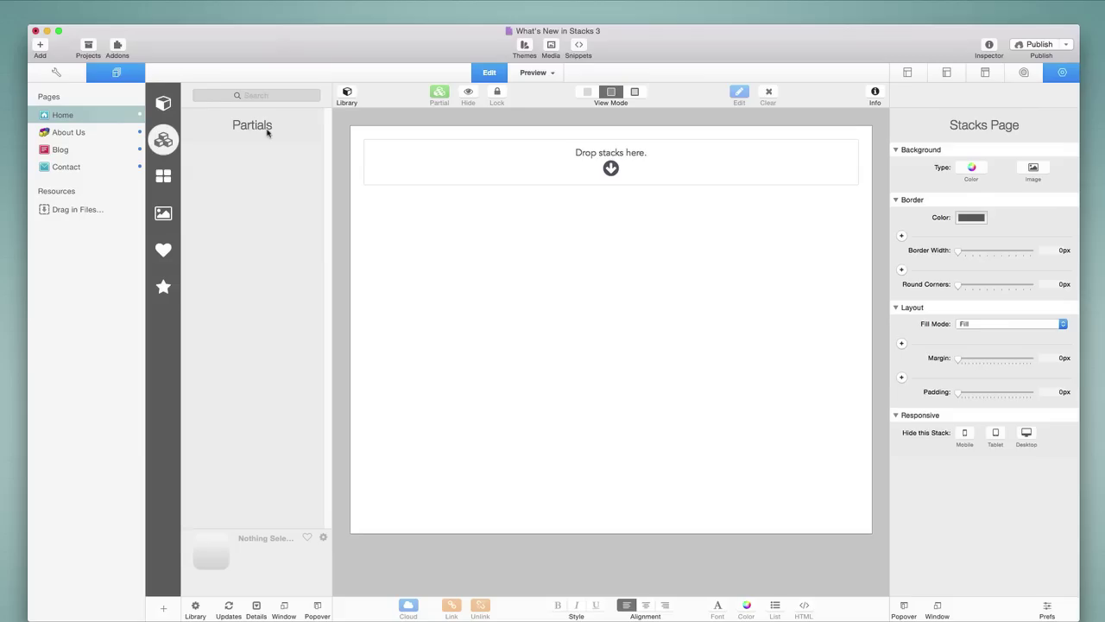
pyautogui.click(162, 177)
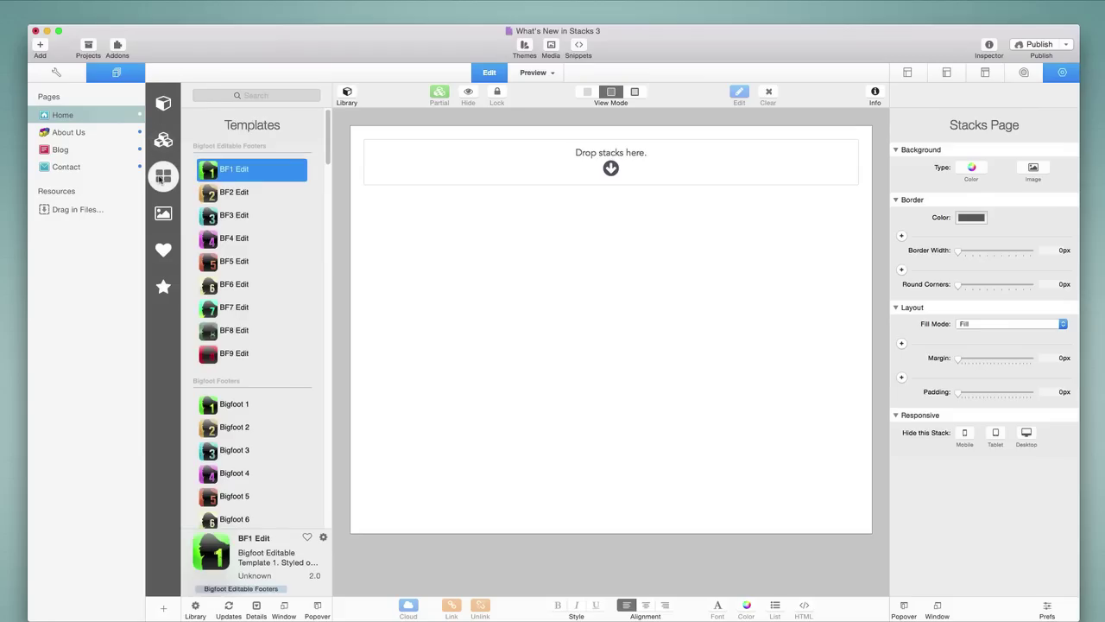
pyautogui.click(164, 216)
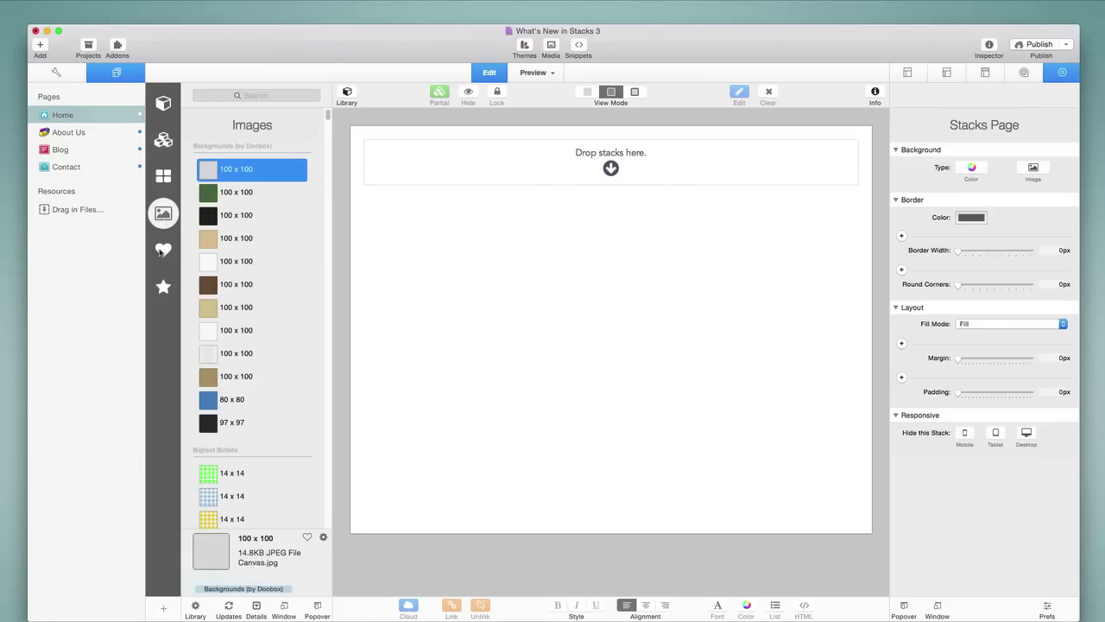
pyautogui.click(161, 251)
pyautogui.click(163, 289)
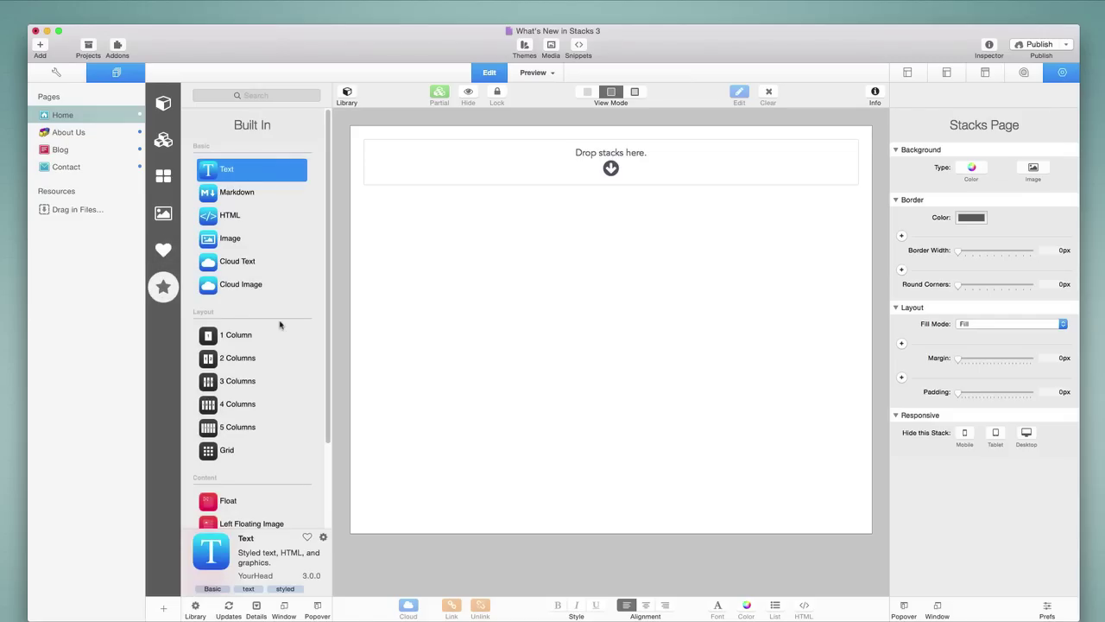
pyautogui.click(162, 105)
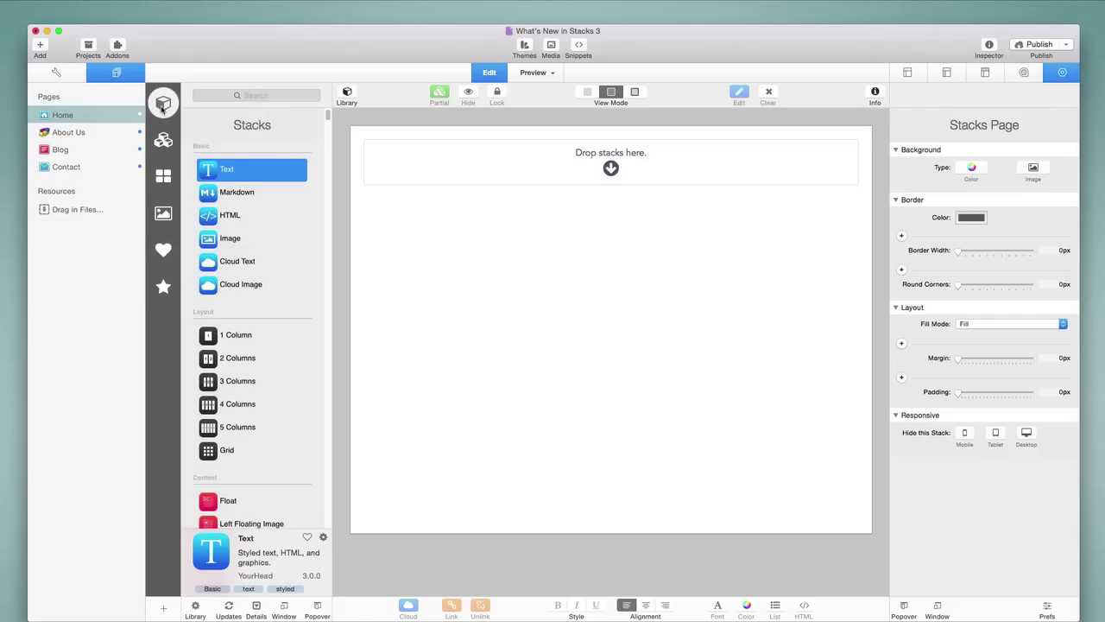
# View the details of the basic stacks from Markdown to Cloud Image, then 3 Columns
pyautogui.click(234, 193)
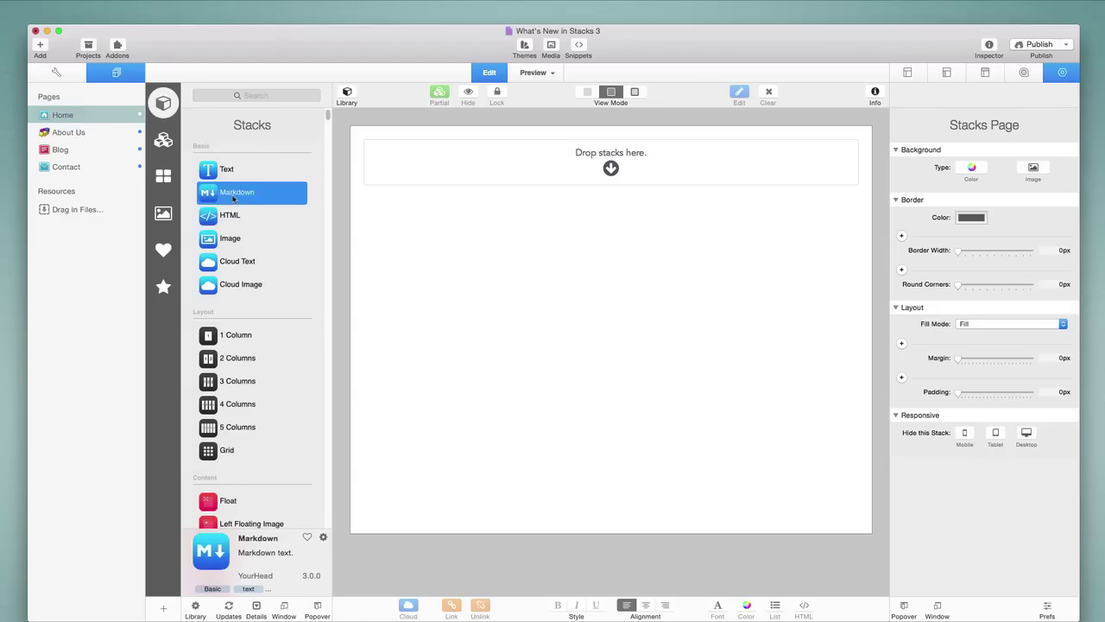
pyautogui.click(228, 215)
pyautogui.click(230, 238)
pyautogui.click(230, 261)
pyautogui.click(230, 285)
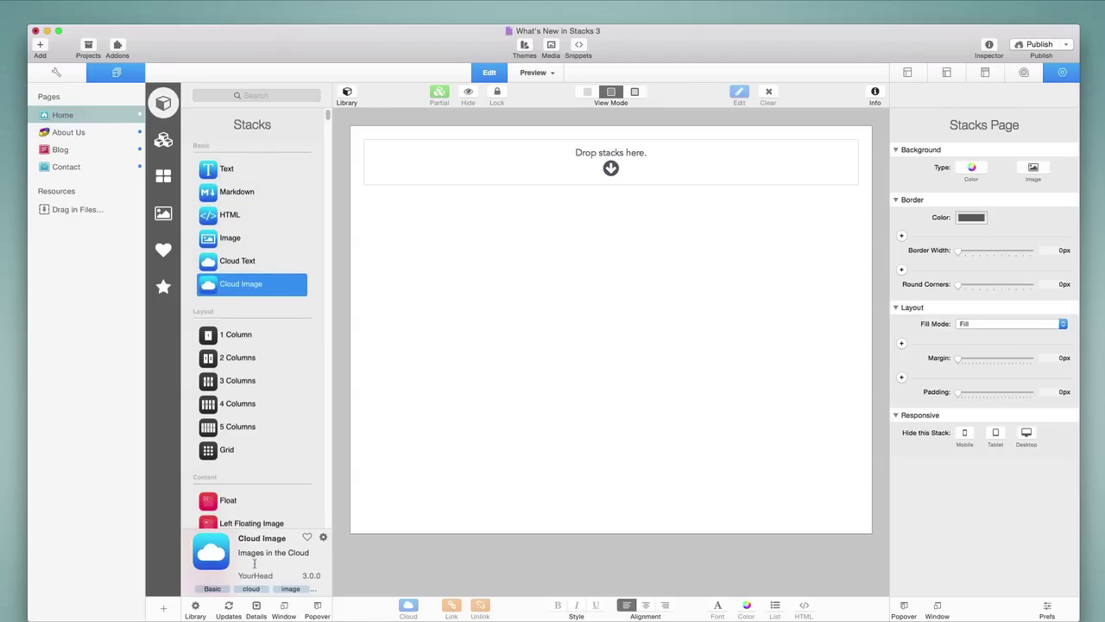
pyautogui.click(232, 383)
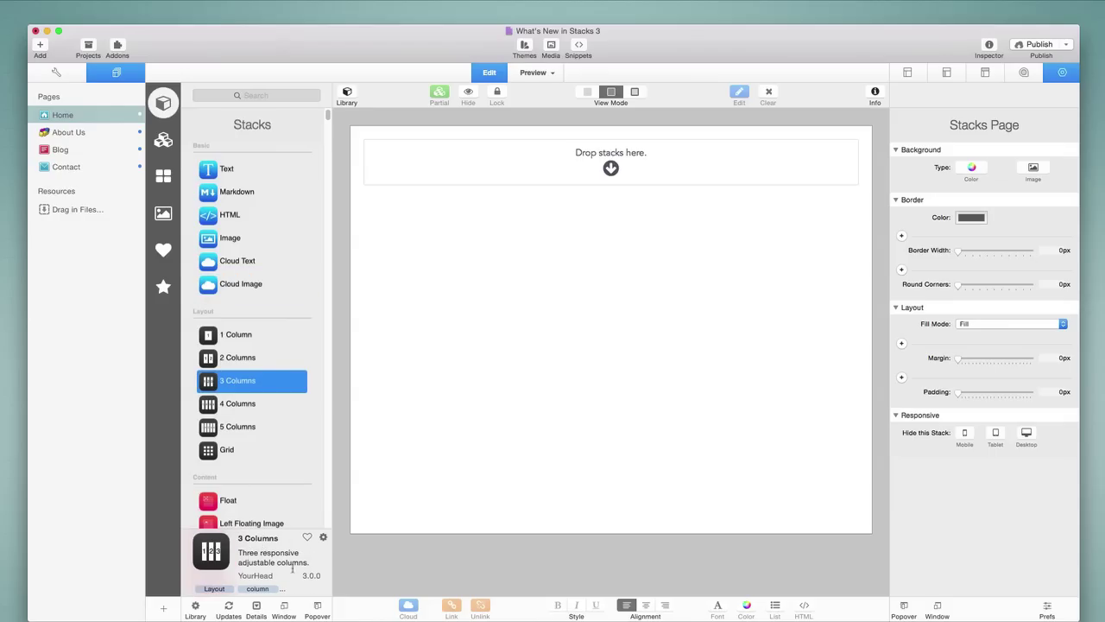
pyautogui.moveTo(219, 587)
# Search the library for 'column', review the results, then clear the search
pyautogui.click(268, 95)
pyautogui.write('column')
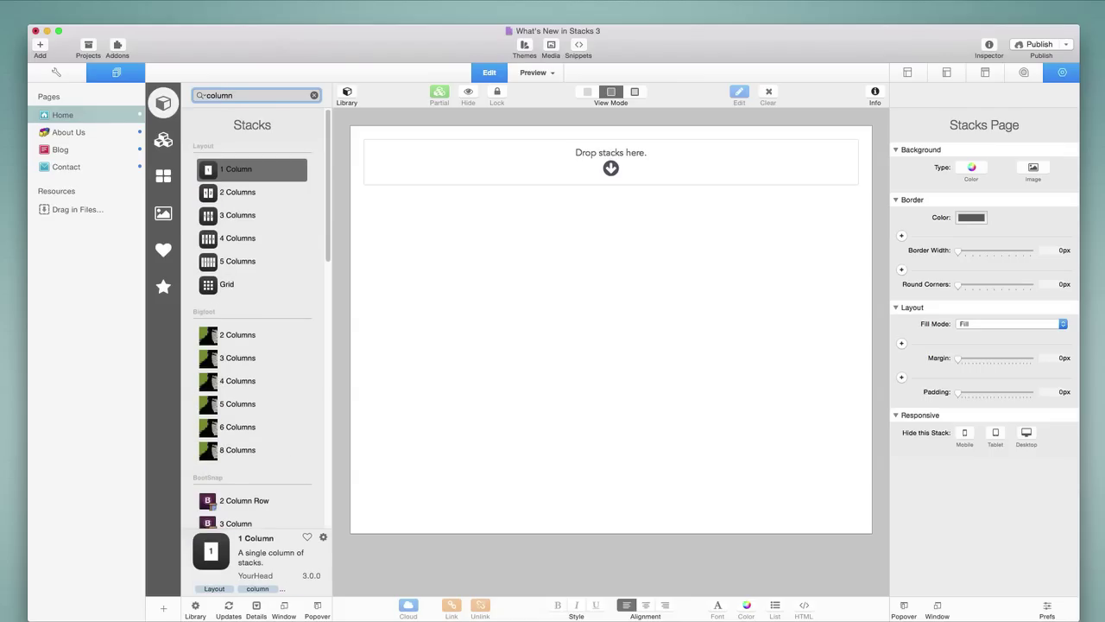
pyautogui.scroll(-10, 268, 255)
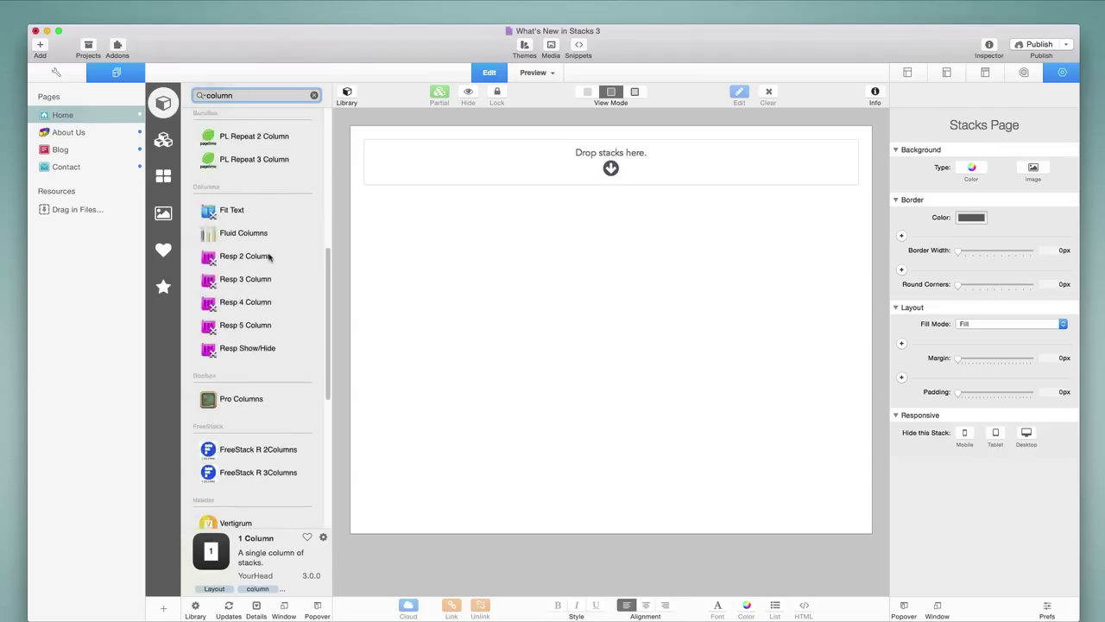
pyautogui.scroll(10, 269, 255)
pyautogui.click(313, 95)
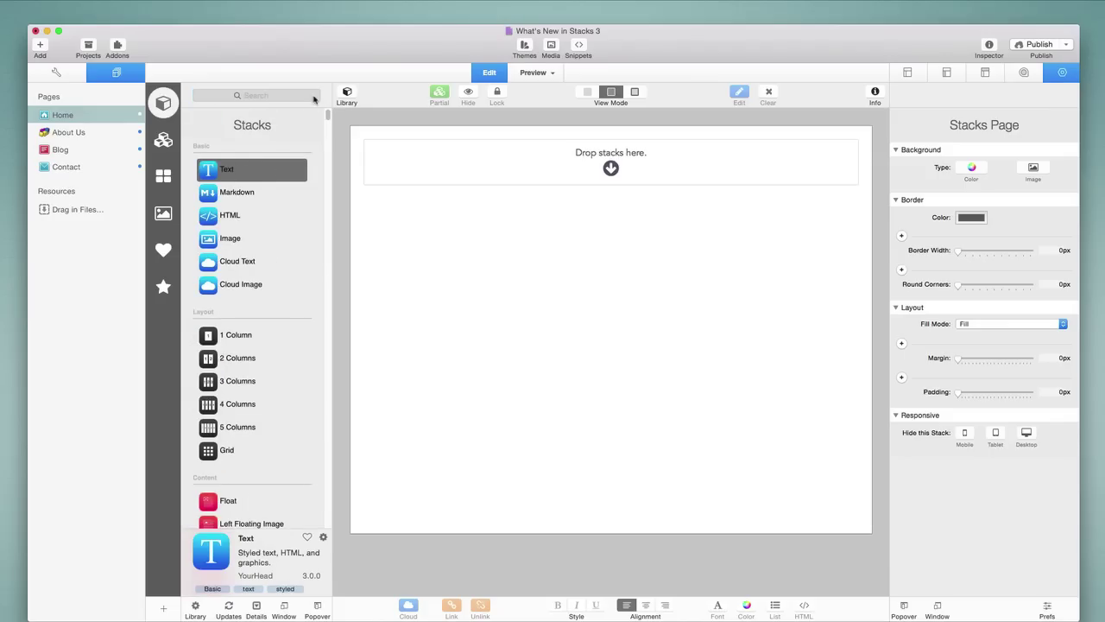
# Mark the 3 Columns stack as a favorite and check it under Favorites
pyautogui.click(229, 387)
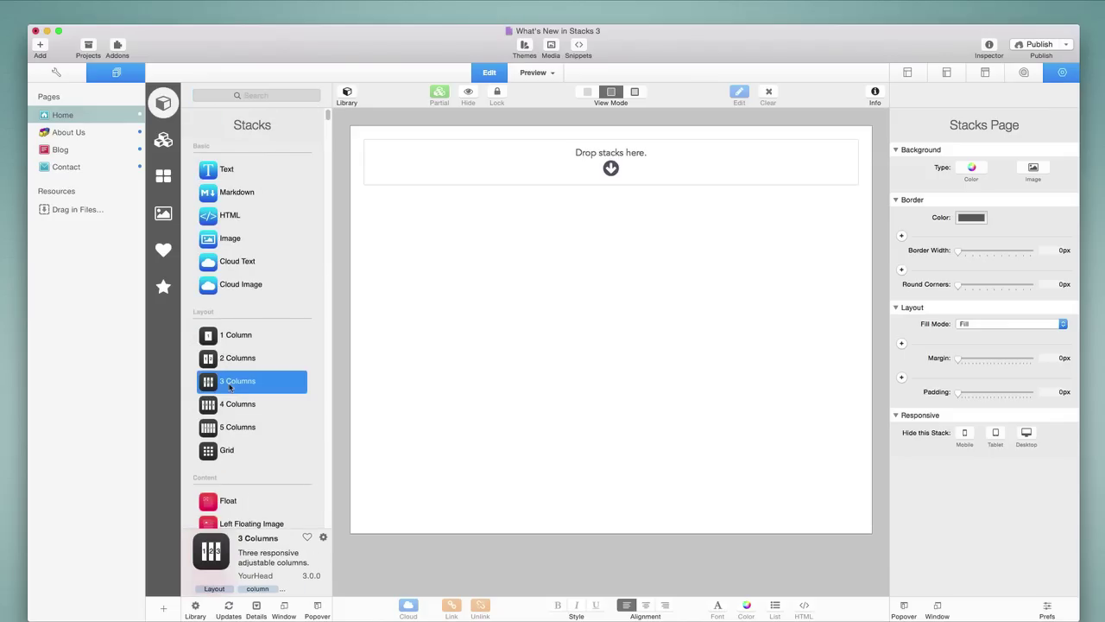
pyautogui.click(307, 538)
pyautogui.click(164, 250)
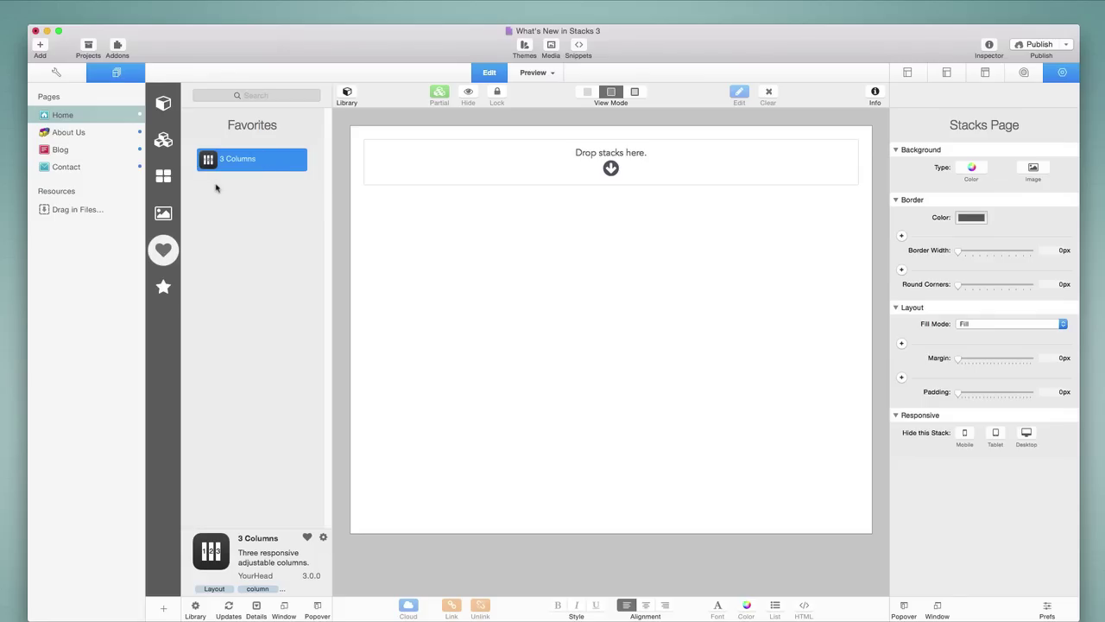
pyautogui.click(159, 108)
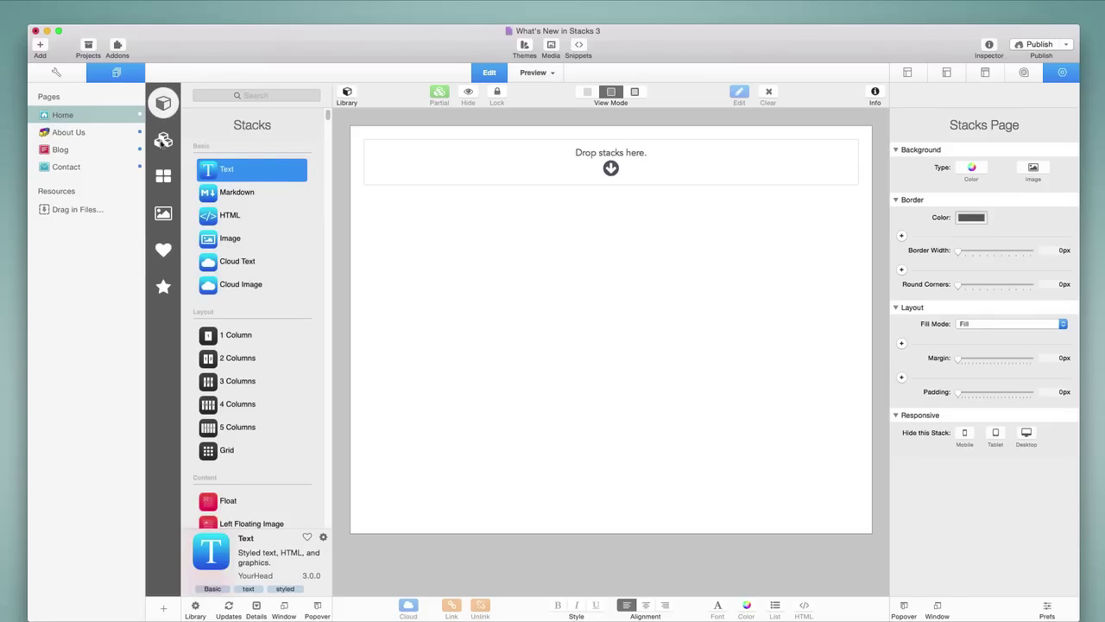
# Look through Templates, Images and Favorites, ending on the Built In stacks
pyautogui.click(161, 176)
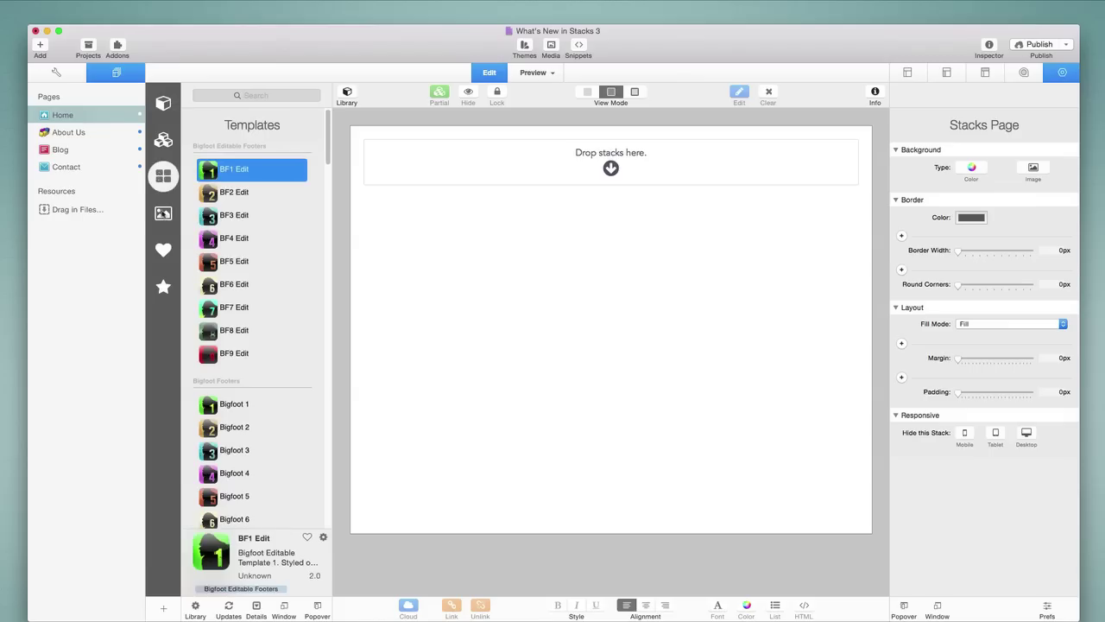
pyautogui.click(162, 213)
pyautogui.click(164, 254)
pyautogui.click(164, 288)
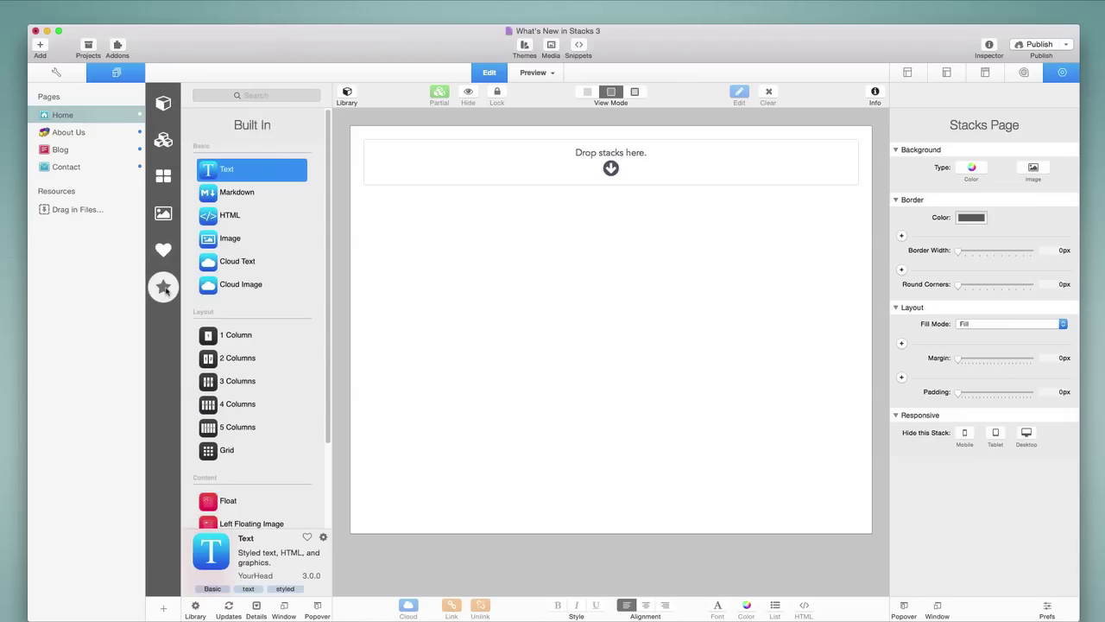
# Create a new library group named 'Project Name'
pyautogui.click(163, 608)
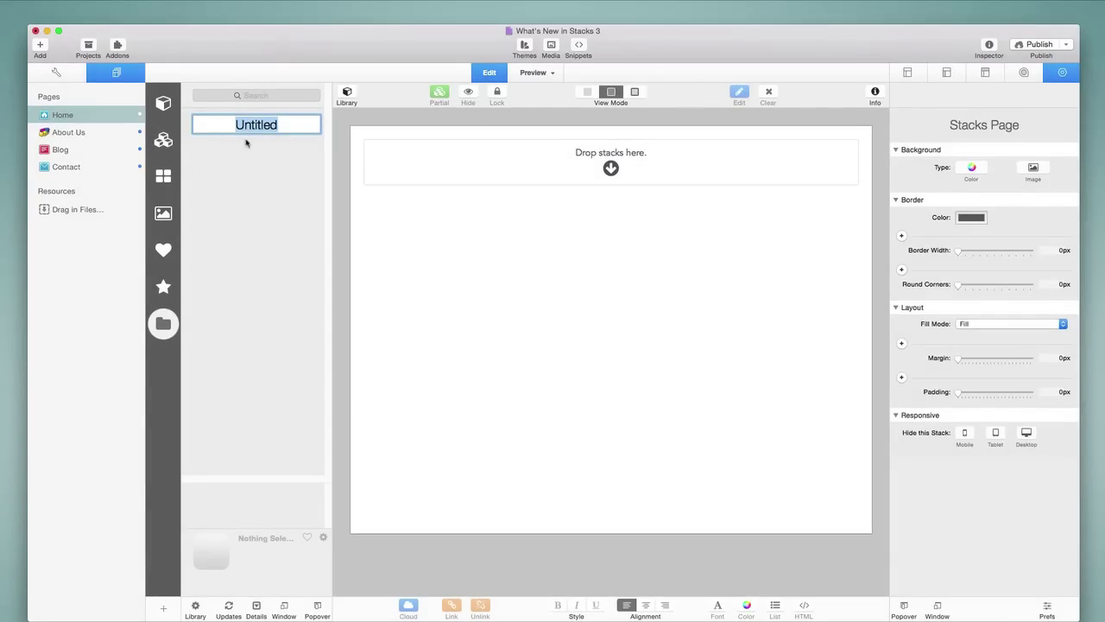
pyautogui.write('Project Name')
pyautogui.press('Return')
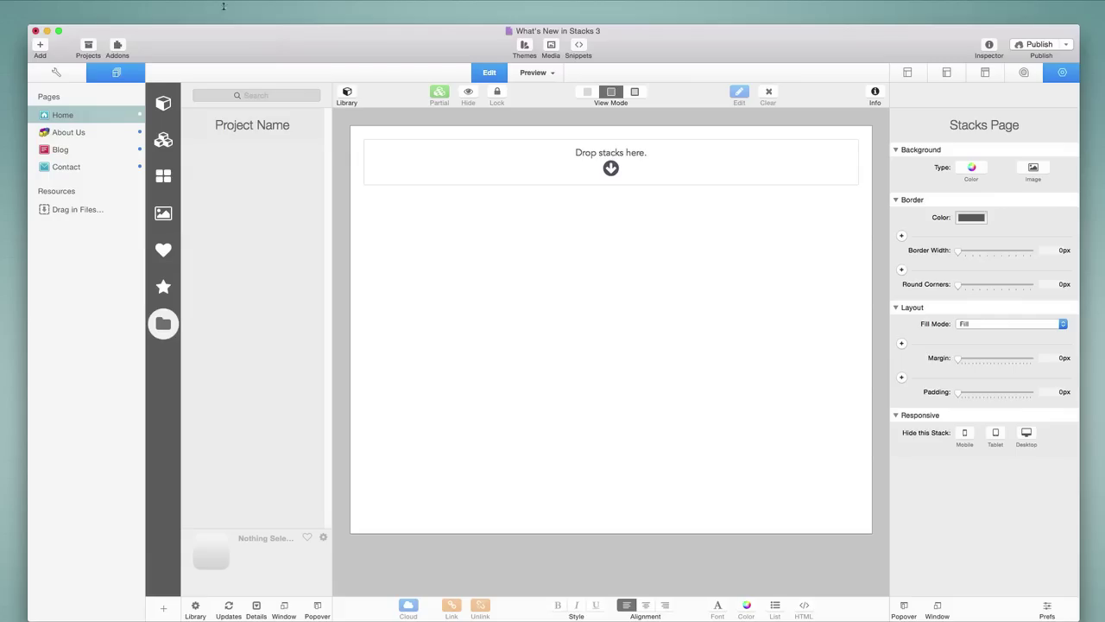
# Add the 2 Columns stack to the Project Name group and confirm it appears there
pyautogui.click(164, 100)
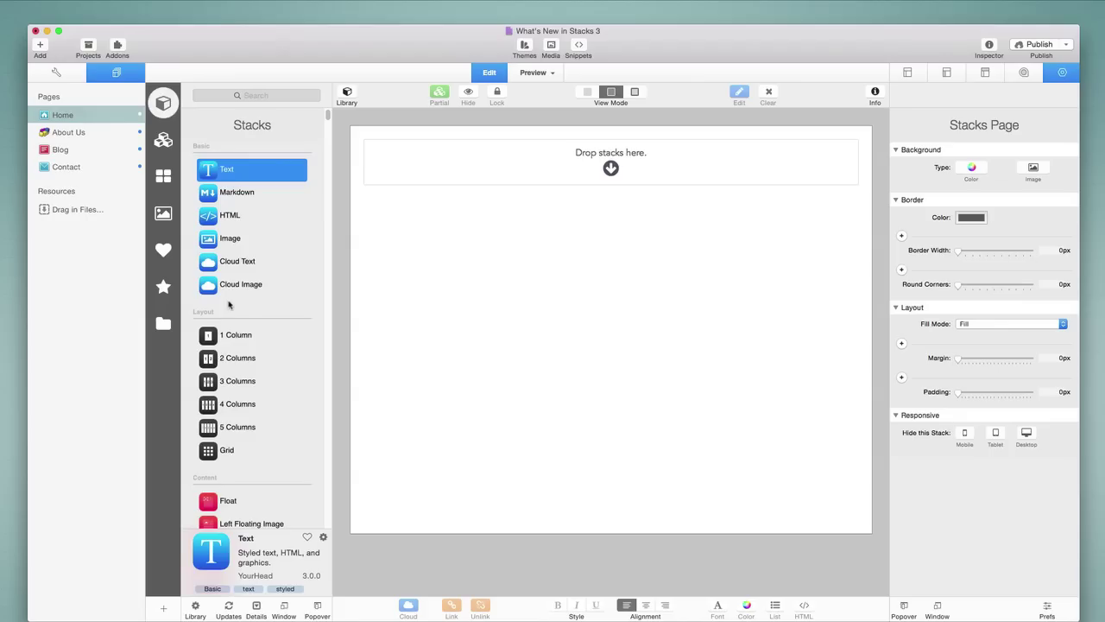
pyautogui.click(216, 361)
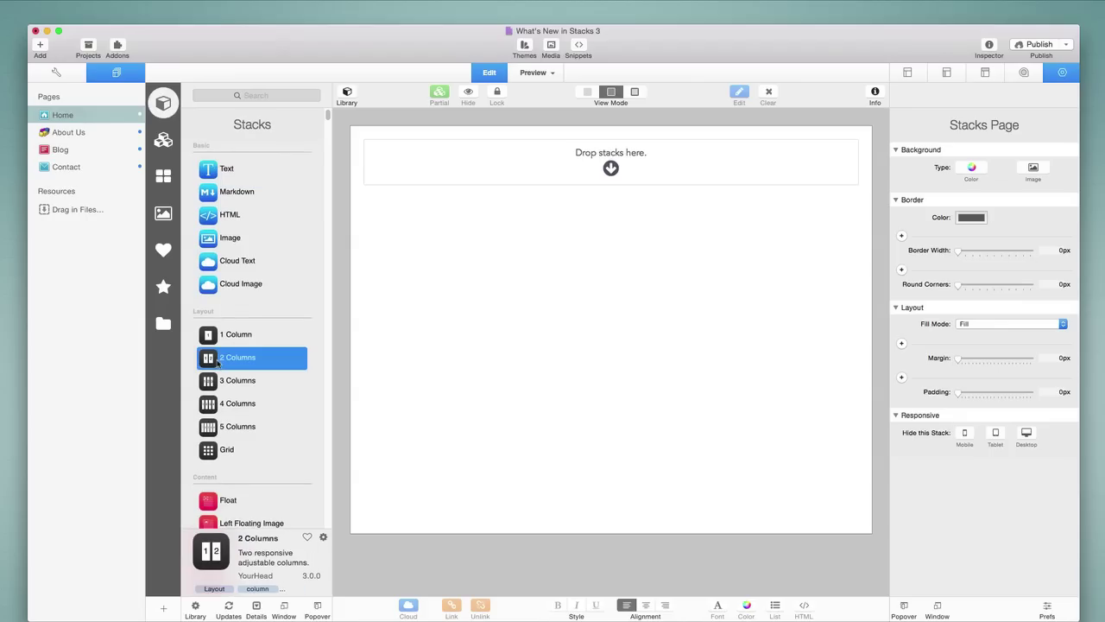
pyautogui.rightClick(217, 361)
pyautogui.moveTo(239, 398)
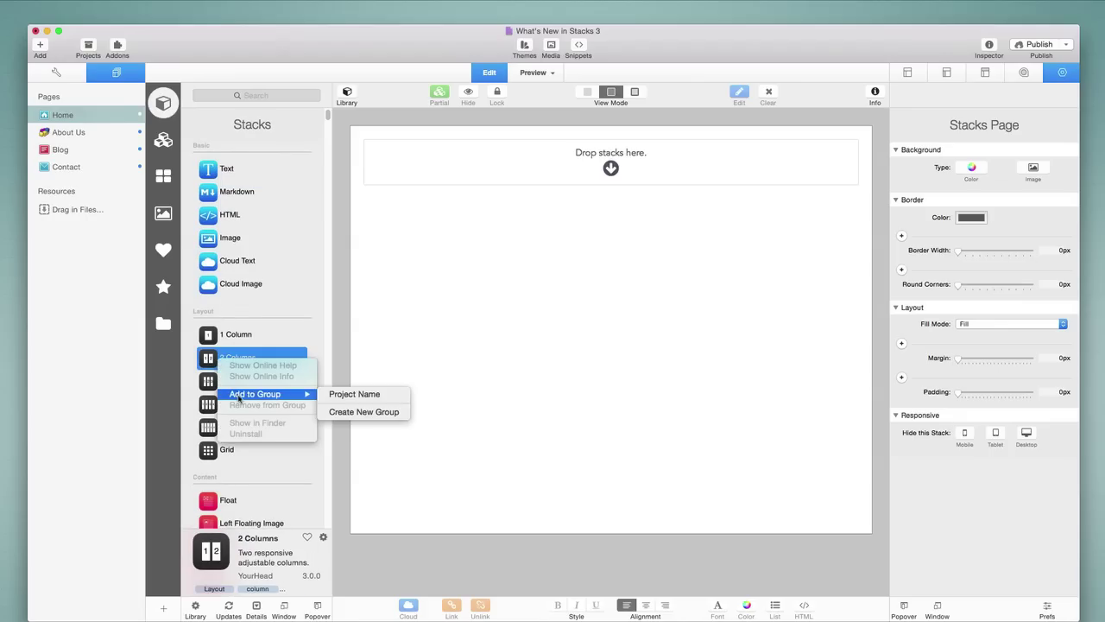
pyautogui.click(349, 395)
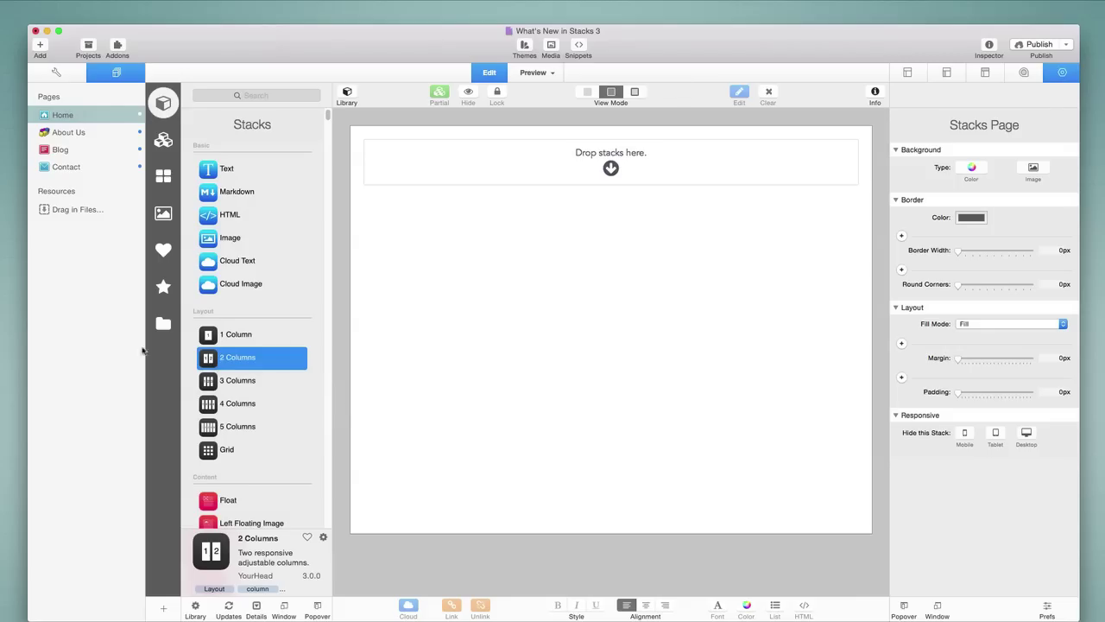
pyautogui.click(163, 325)
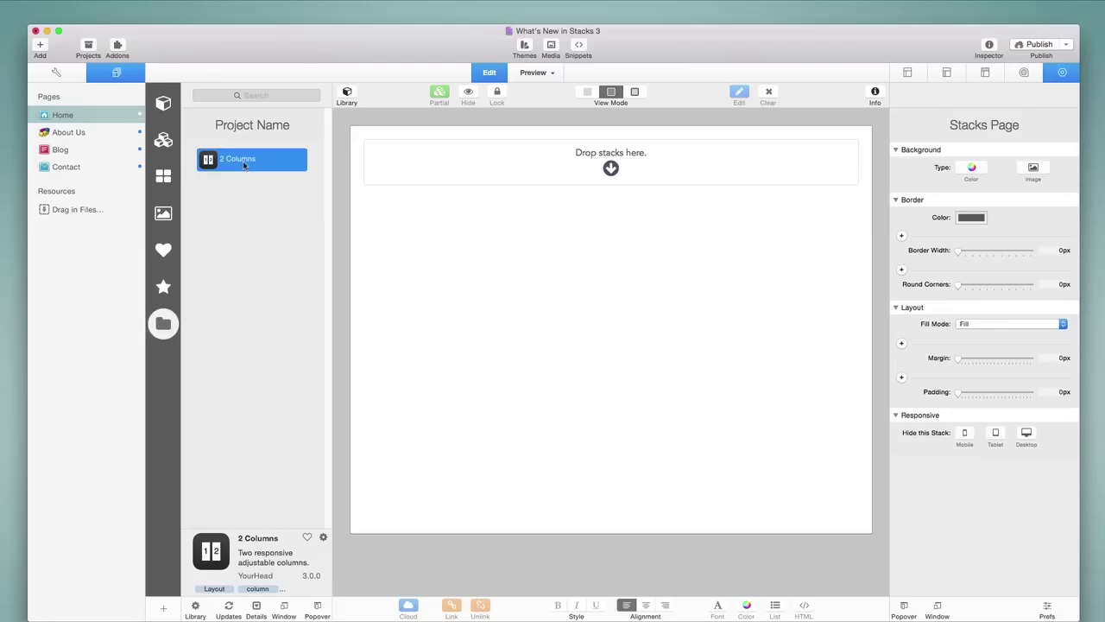
pyautogui.click(164, 103)
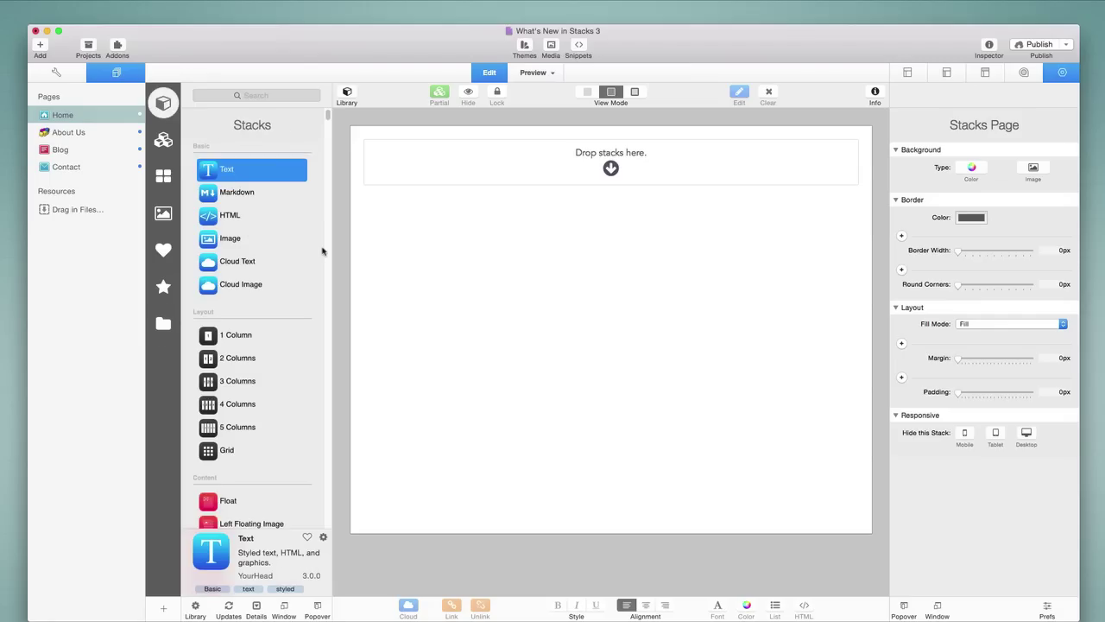
# Drag the 3 Columns stack from the library into the Home page's drop area
pyautogui.scroll(-1, 319, 249)
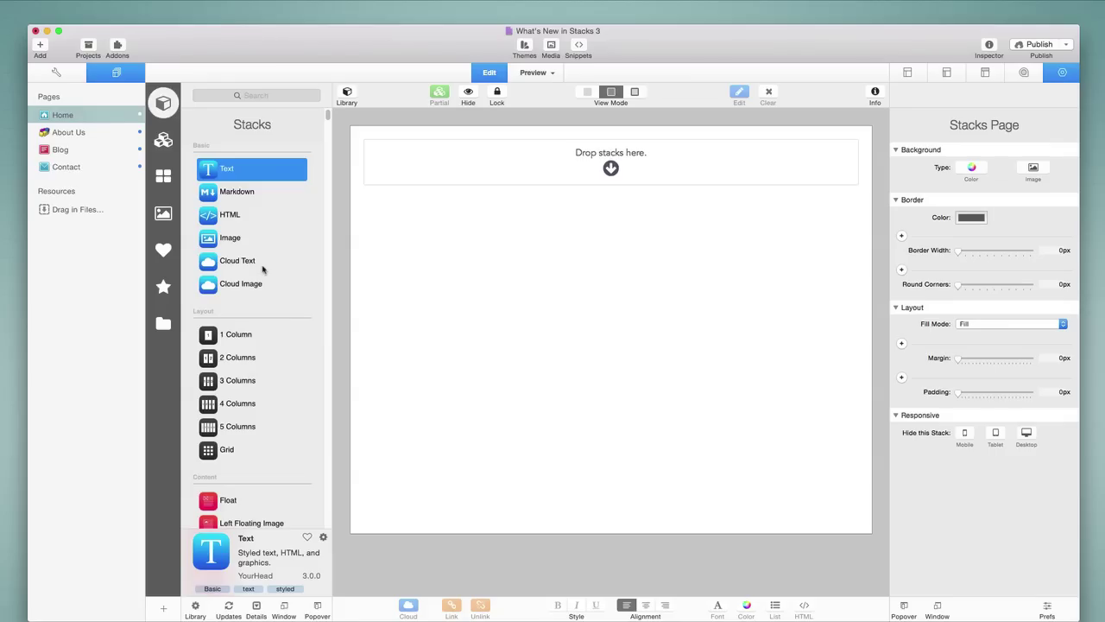
pyautogui.click(240, 384)
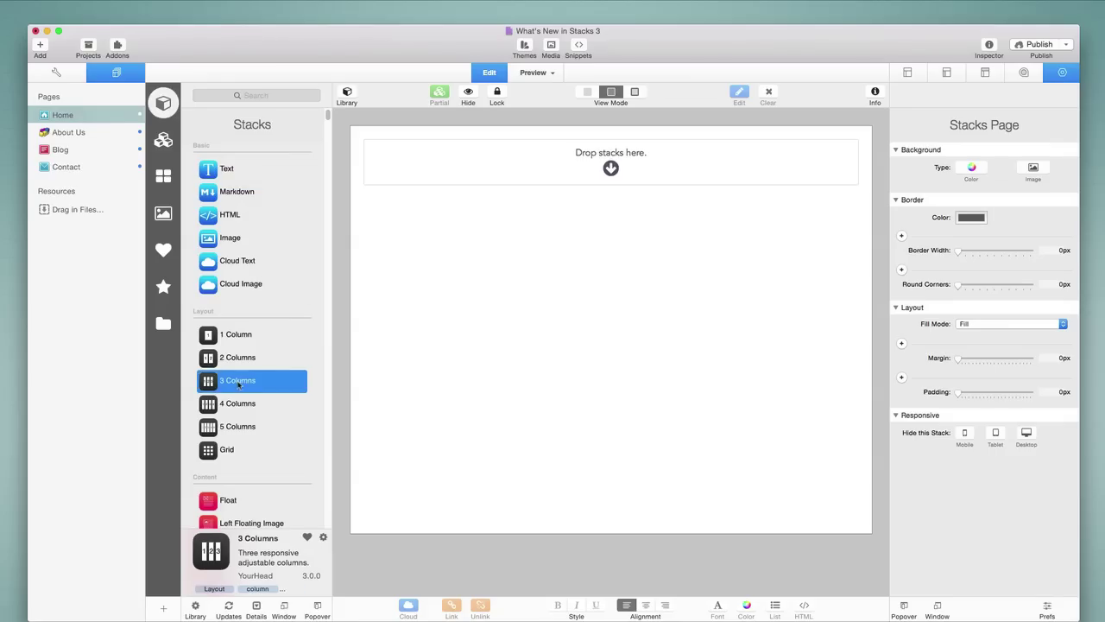
pyautogui.moveTo(208, 388); pyautogui.dragTo(616, 170)
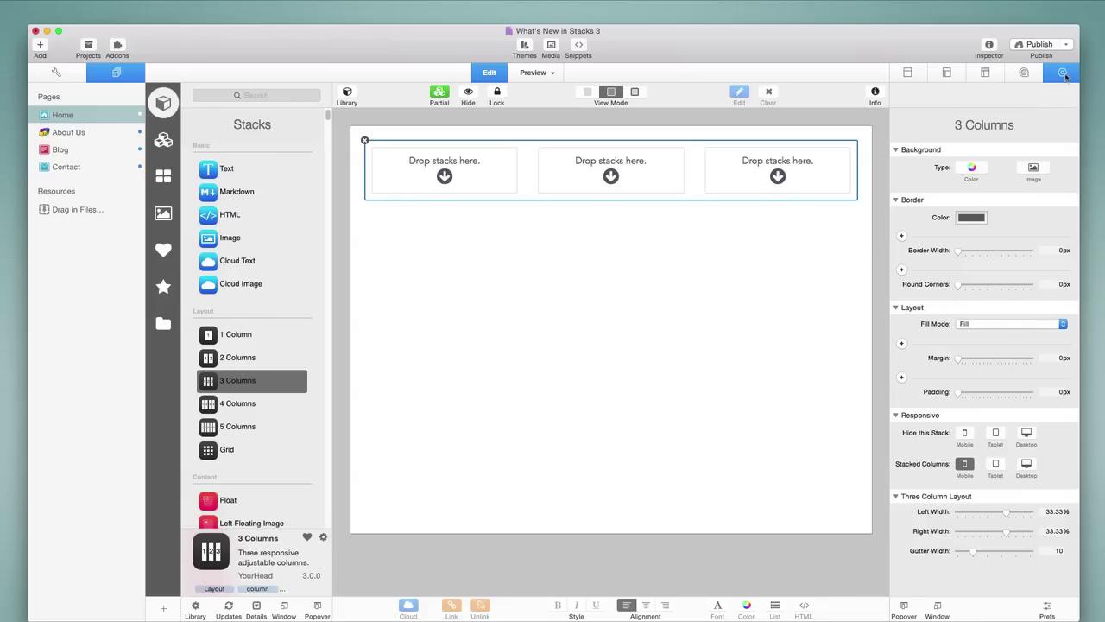
# Hide and reshow the Inspector panel and the 3 Columns stack settings
pyautogui.click(991, 51)
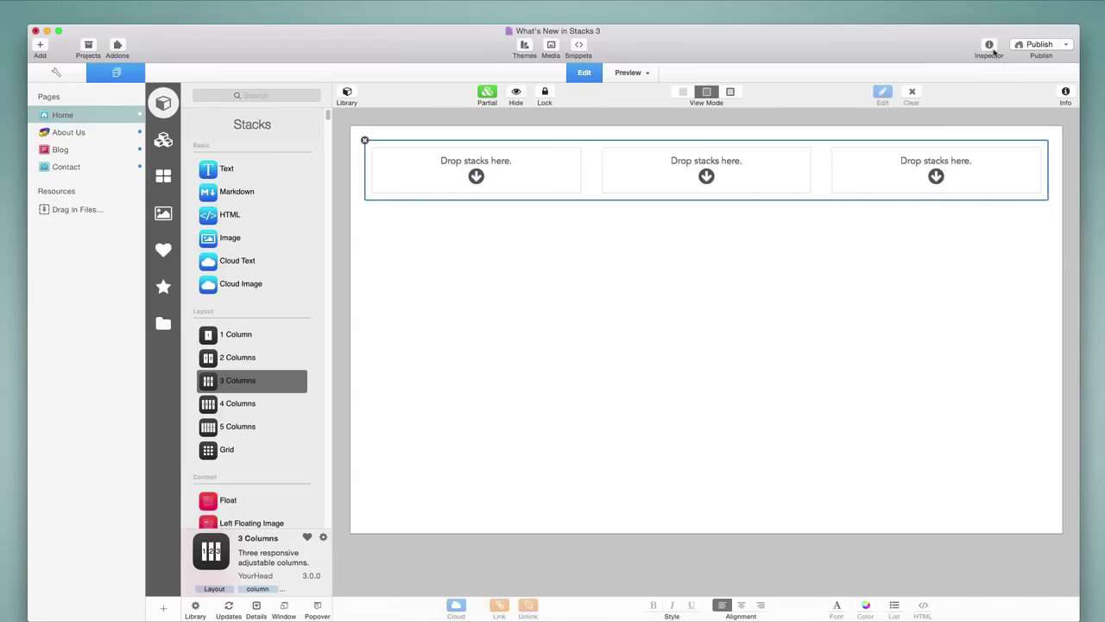
pyautogui.click(989, 46)
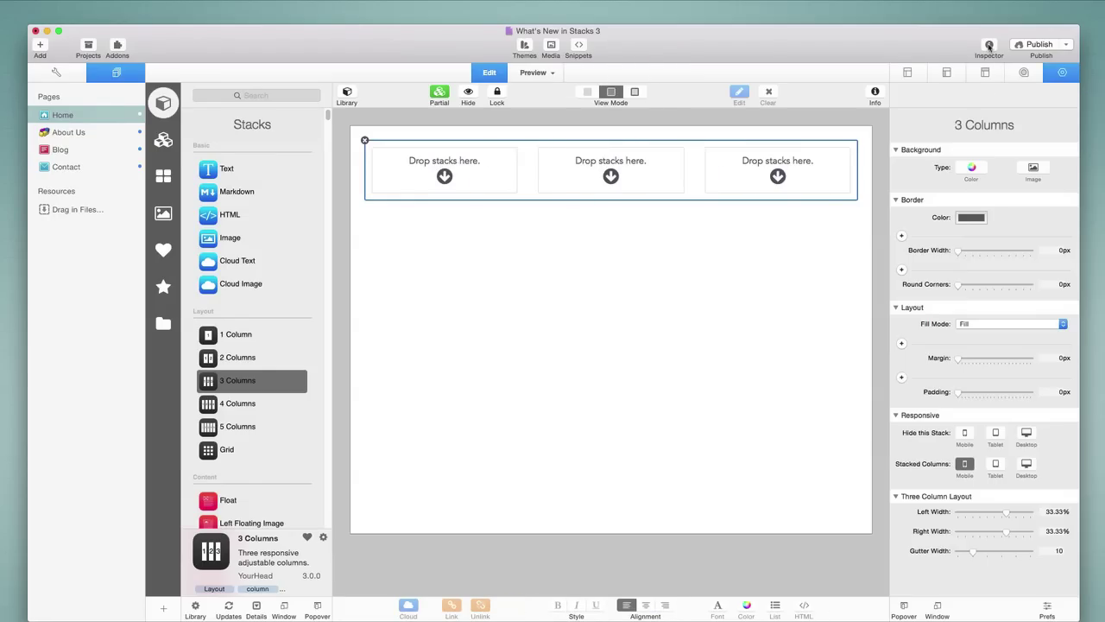
pyautogui.click(875, 95)
pyautogui.click(1065, 93)
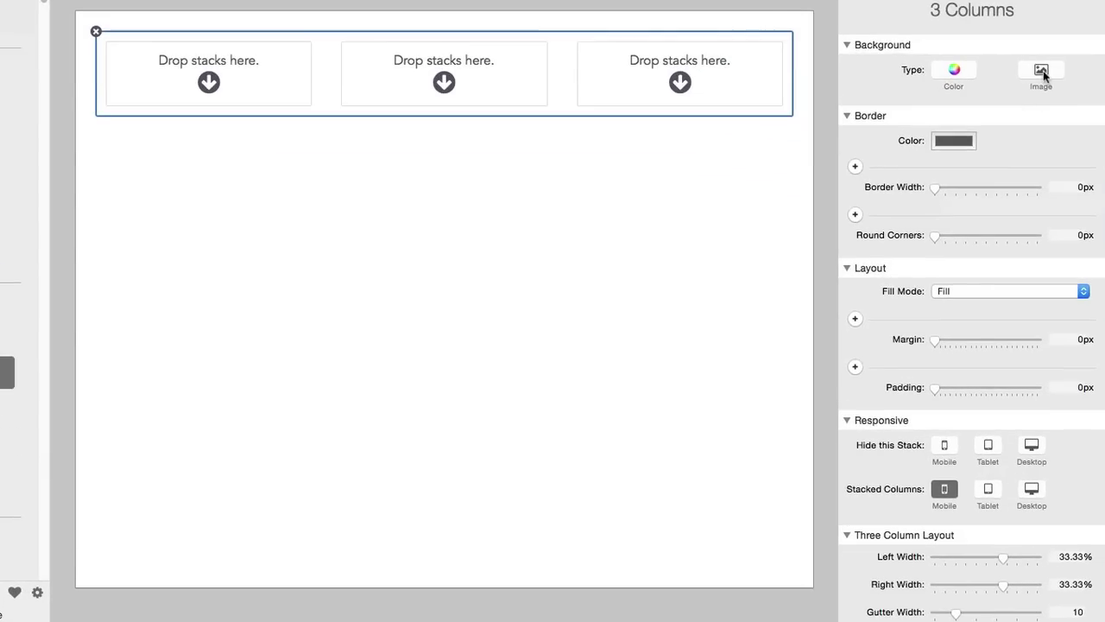
pyautogui.click(1043, 71)
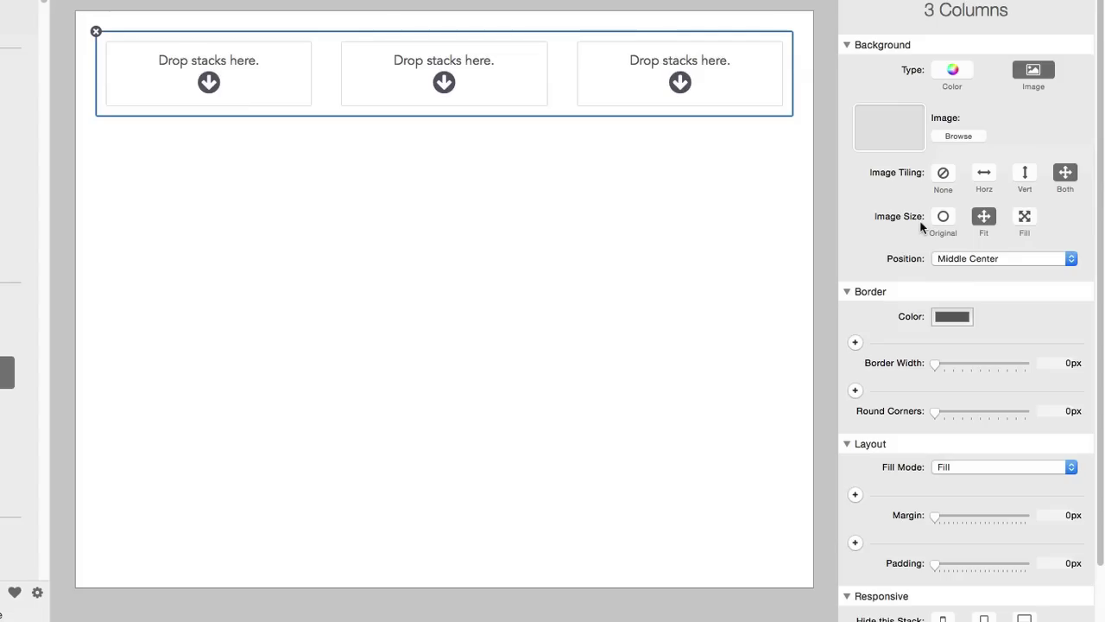
pyautogui.click(953, 258)
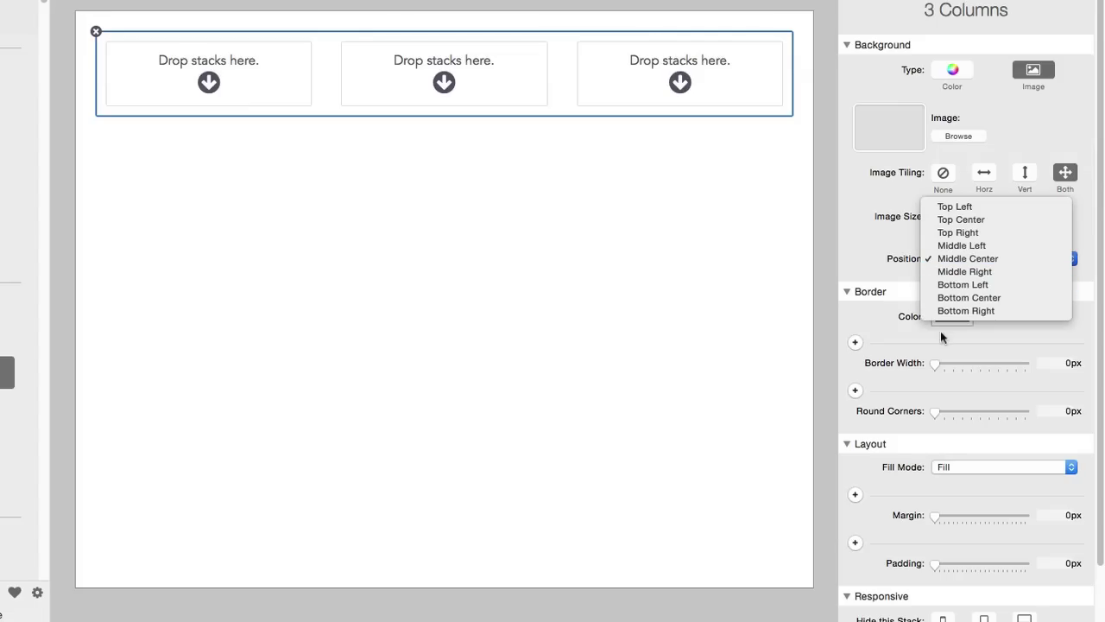
pyautogui.click(866, 237)
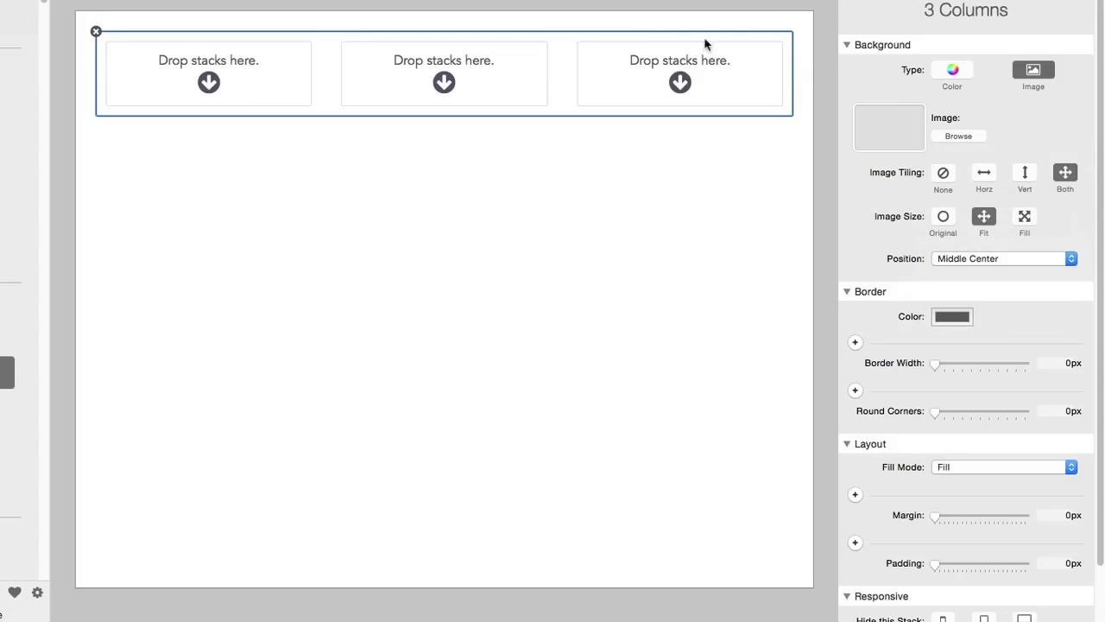
pyautogui.click(1040, 71)
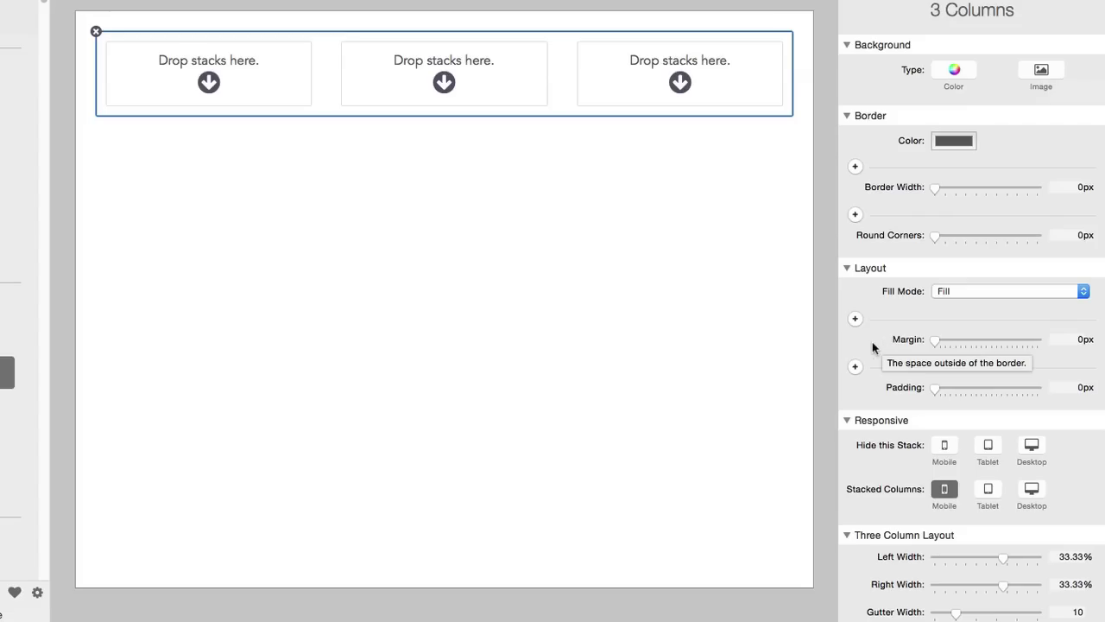
pyautogui.click(957, 295)
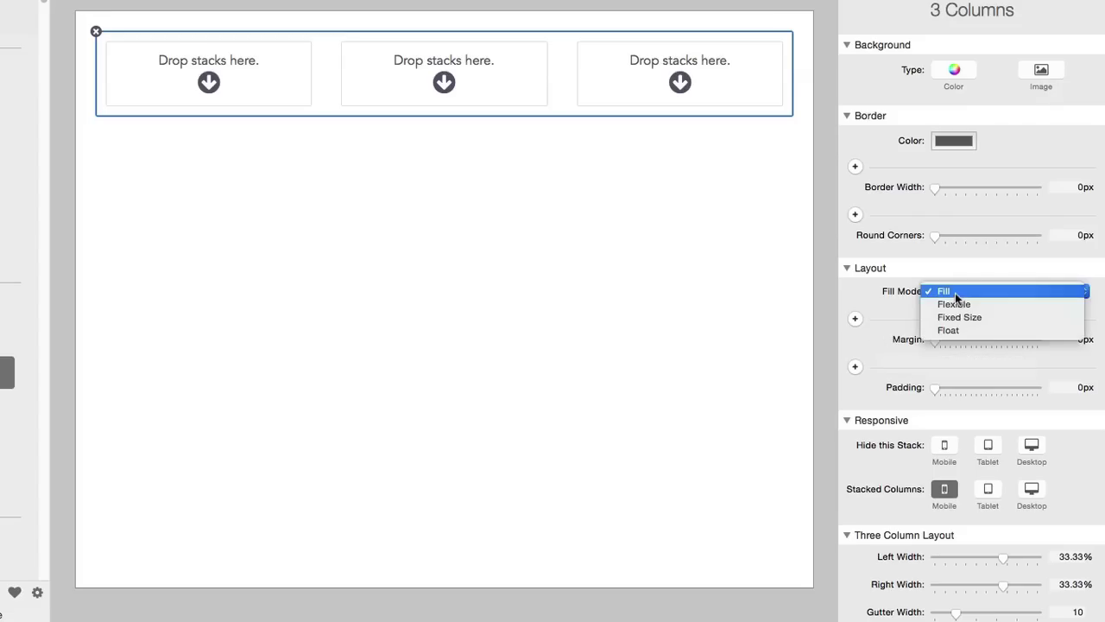
pyautogui.click(955, 293)
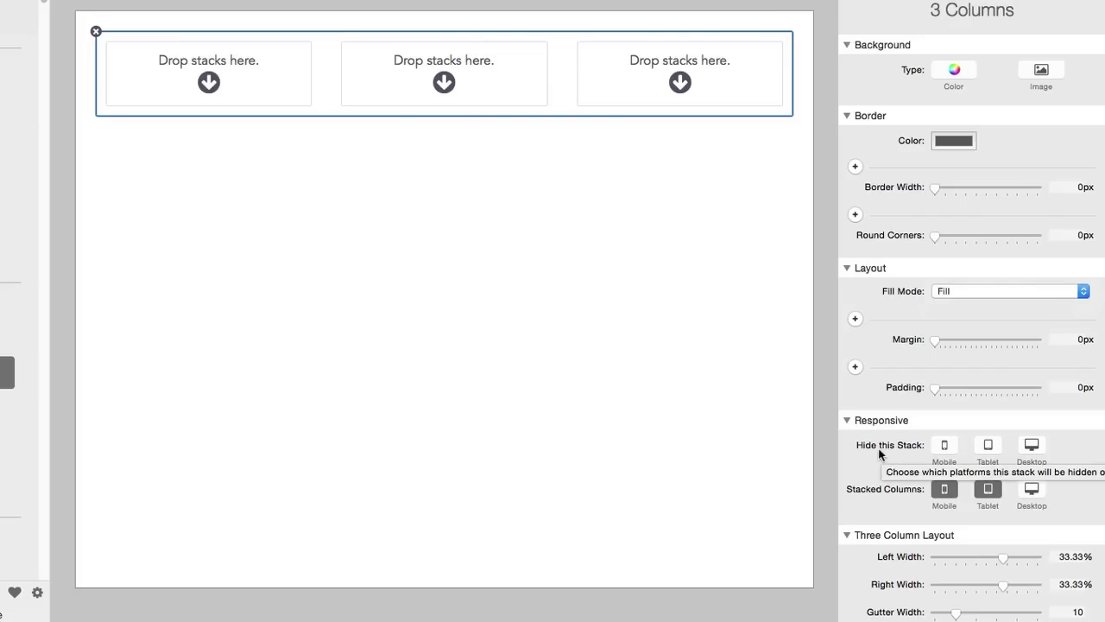
# Set the 3 Columns stack to be hidden on Mobile in its Responsive settings
pyautogui.moveTo(883, 488)
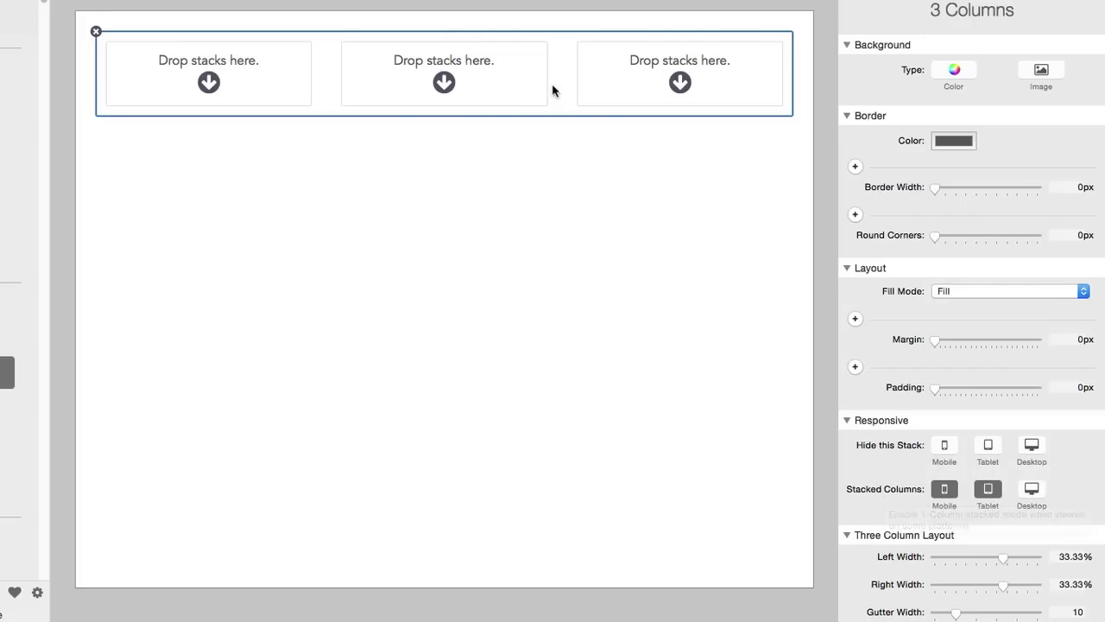
pyautogui.click(943, 446)
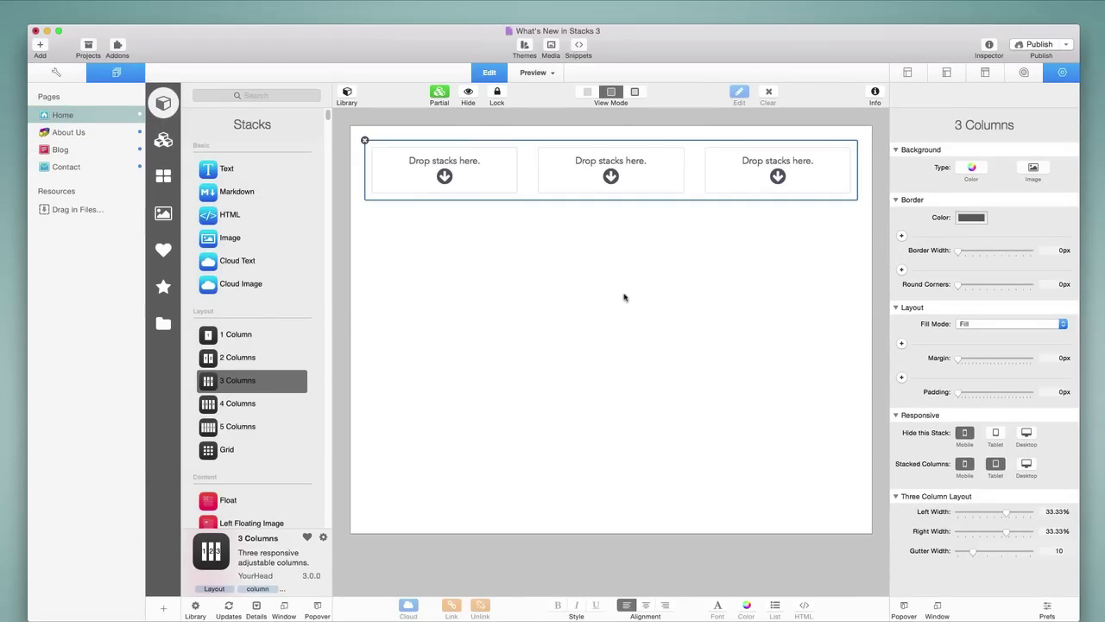
# Add Image stacks to the columns and fill them with the light bulb, monitor and rocket icons
pyautogui.click(222, 243)
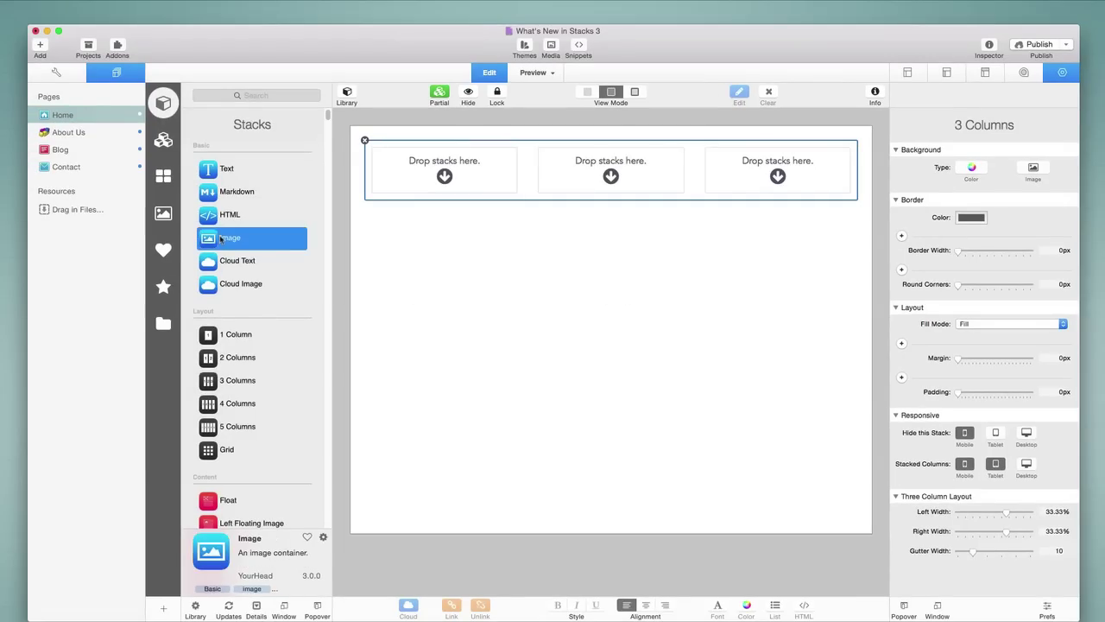
pyautogui.moveTo(208, 244); pyautogui.dragTo(609, 177)
pyautogui.moveTo(717, 166); pyautogui.dragTo(783, 163)
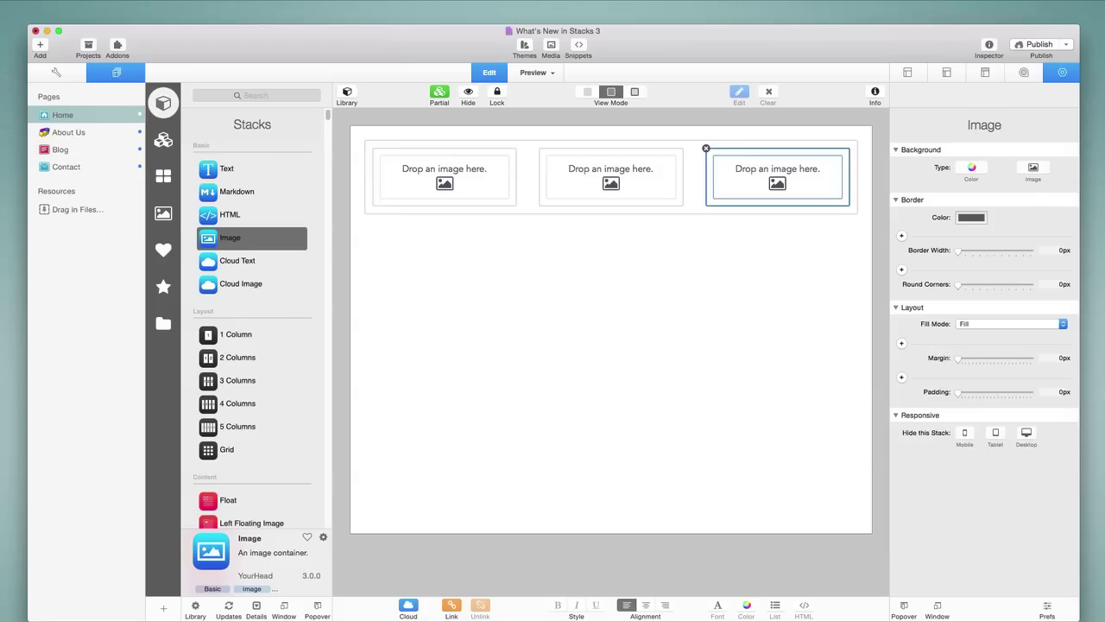
pyautogui.moveTo(1089, 259); pyautogui.dragTo(445, 183)
pyautogui.moveTo(1089, 259); pyautogui.dragTo(633, 189)
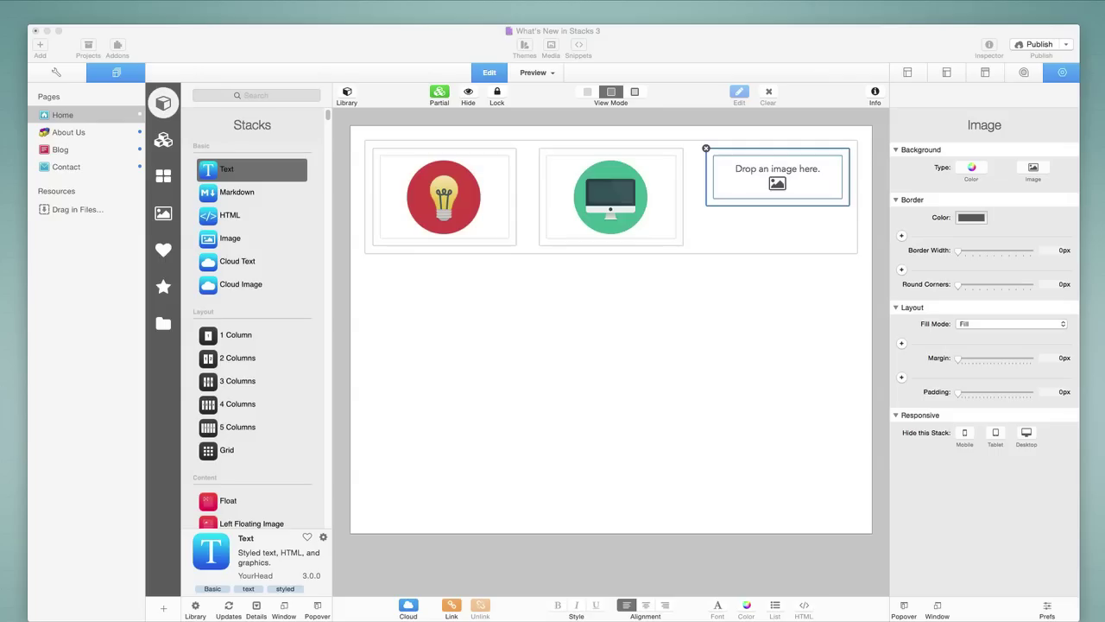
pyautogui.moveTo(1101, 228); pyautogui.dragTo(777, 185)
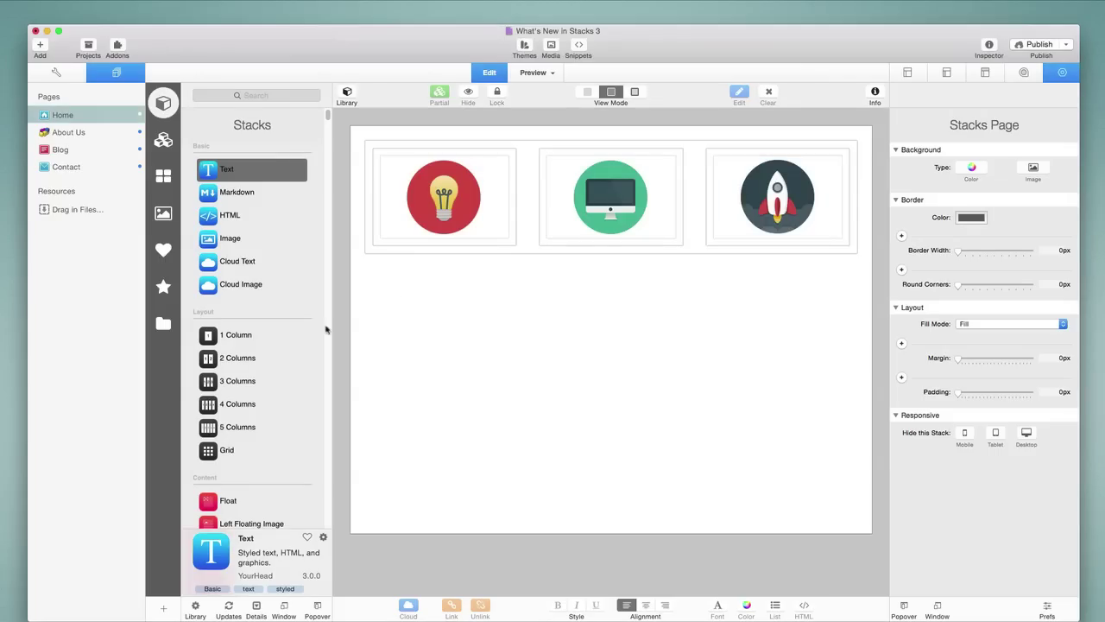
# Add a header and a plain text block beneath each column's icon
pyautogui.scroll(-5, 302, 384)
pyautogui.moveTo(236, 448); pyautogui.dragTo(778, 249)
pyautogui.scroll(5, 332, 221)
pyautogui.click(215, 171)
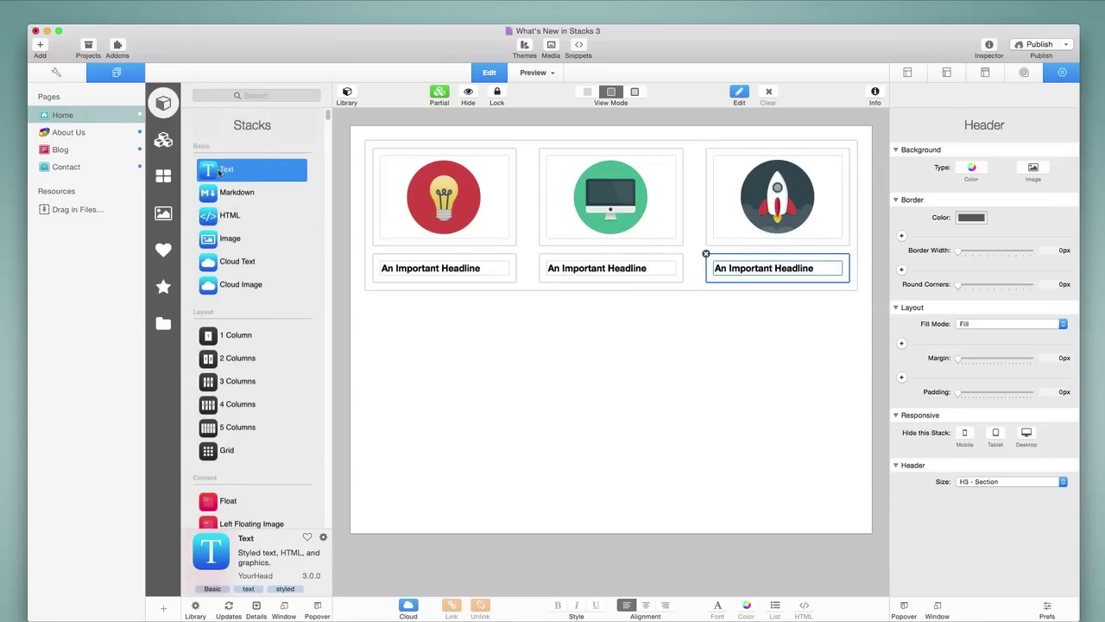
pyautogui.moveTo(215, 171); pyautogui.dragTo(773, 278)
pyautogui.click(738, 433)
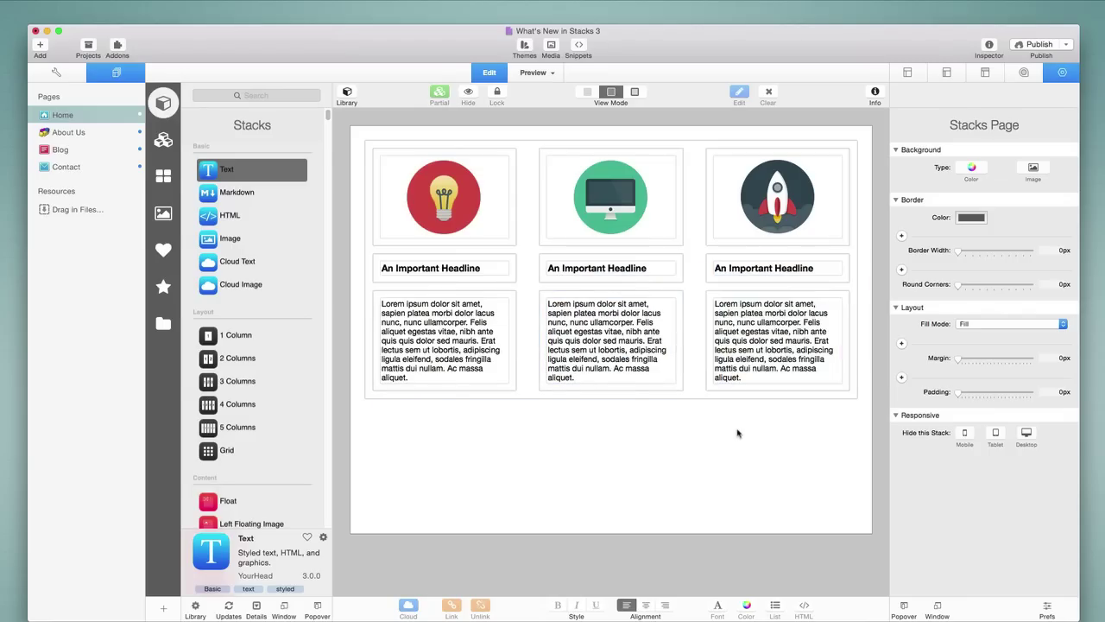
pyautogui.click(533, 73)
pyautogui.scroll(-2, 578, 369)
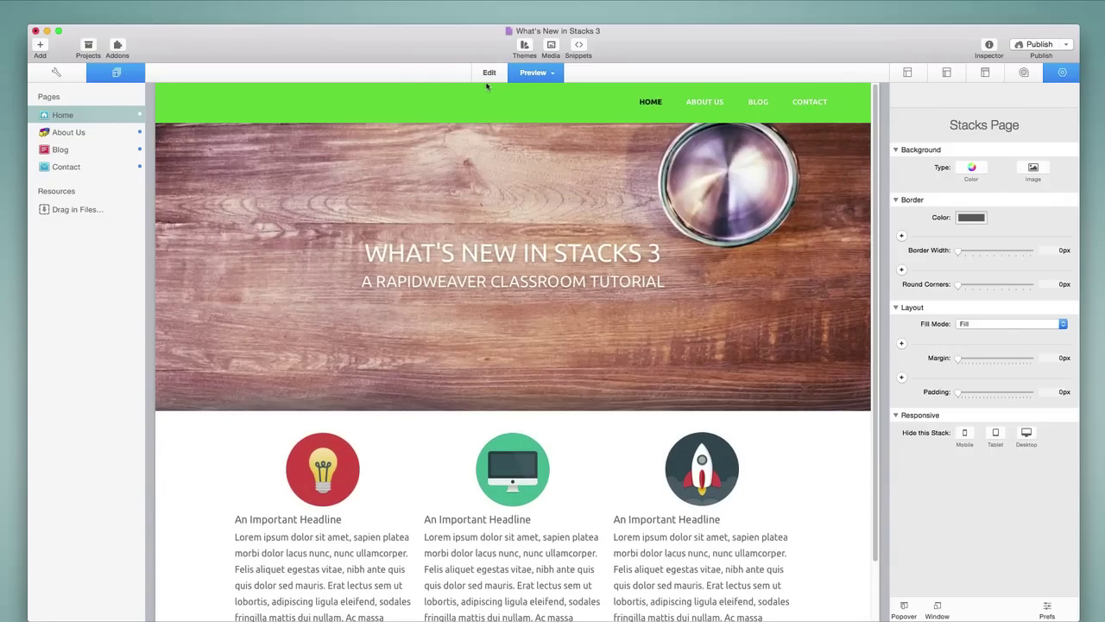
pyautogui.click(488, 73)
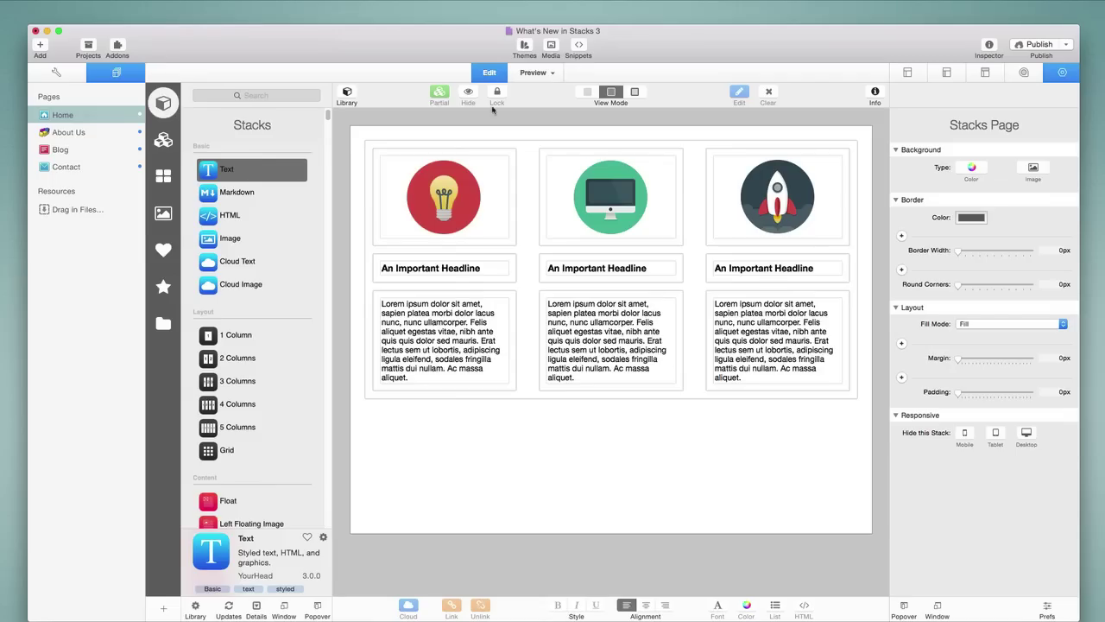
# Select the three-column layout, show stack labels, and convert it into a partial
pyautogui.click(527, 144)
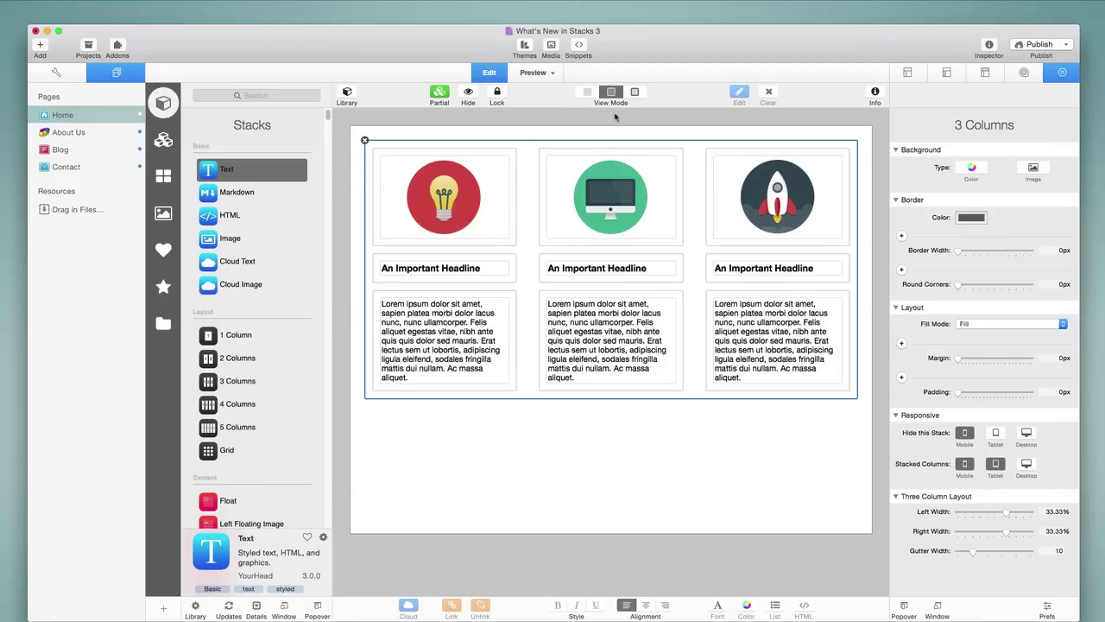
pyautogui.click(635, 91)
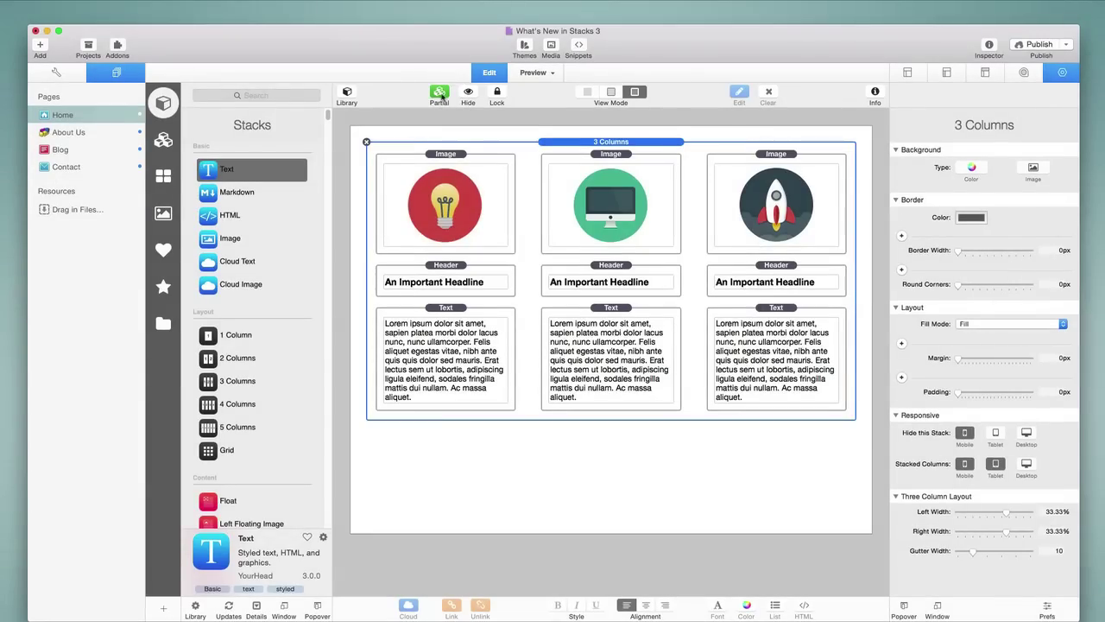
pyautogui.click(439, 93)
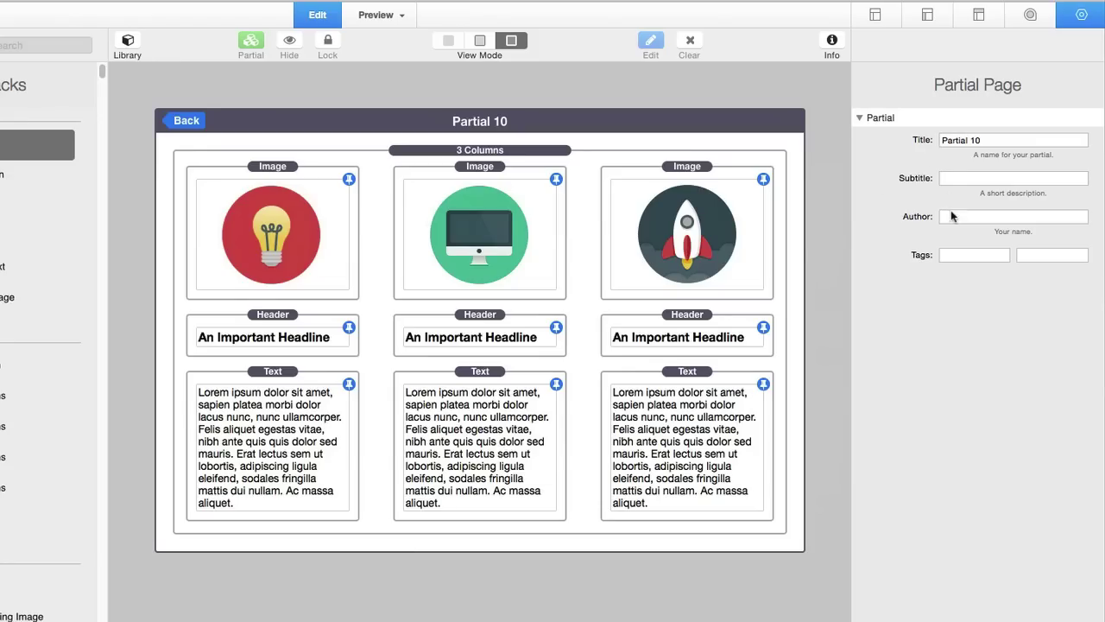
# Title the partial 'Sample 3-Column Layout' and enter a placeholder subtitle
pyautogui.tripleClick(994, 140)
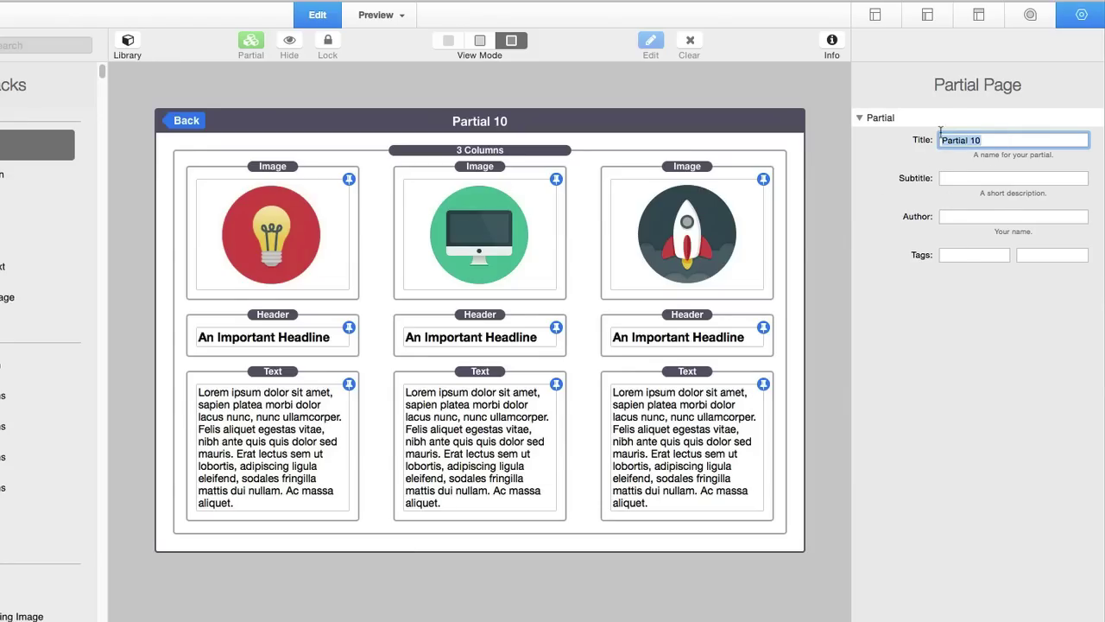
pyautogui.write('Sample 3-Column Layout')
pyautogui.press('Return')
pyautogui.press('Tab')
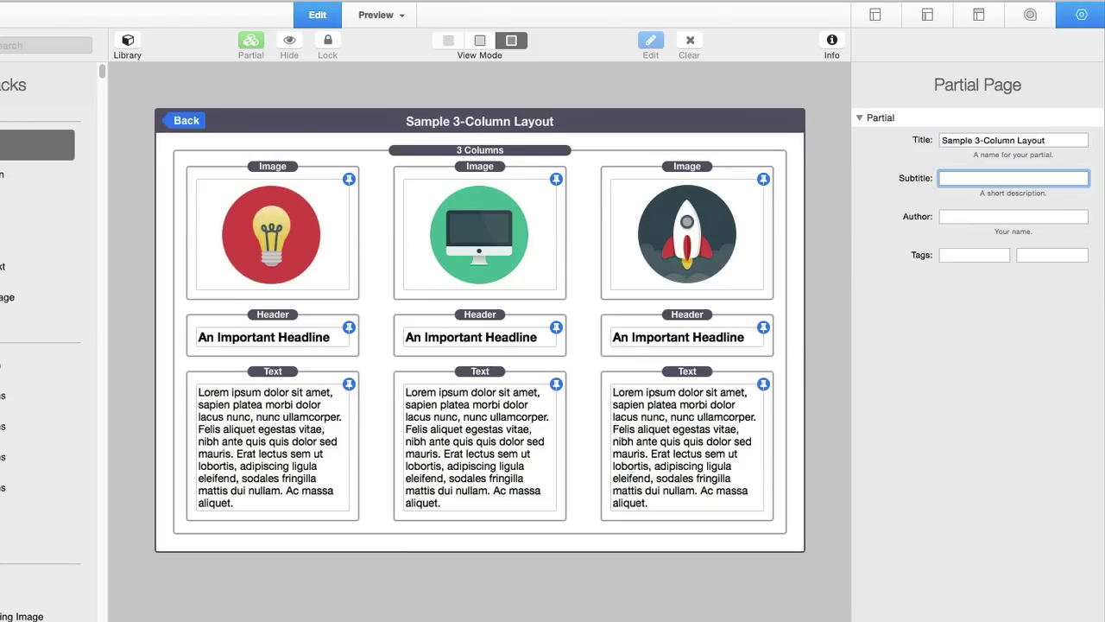
pyautogui.write('sief')
pyautogui.press('BackSpace')
pyautogui.press('BackSpace')
pyautogui.press('BackSpace')
pyautogui.press('BackSpace')
pyautogui.write('siefaldskfj')
# Enter the author's name and tags 'columns' and '3-column', then return to the page
pyautogui.press('Tab')
pyautogui.write('Ryan')
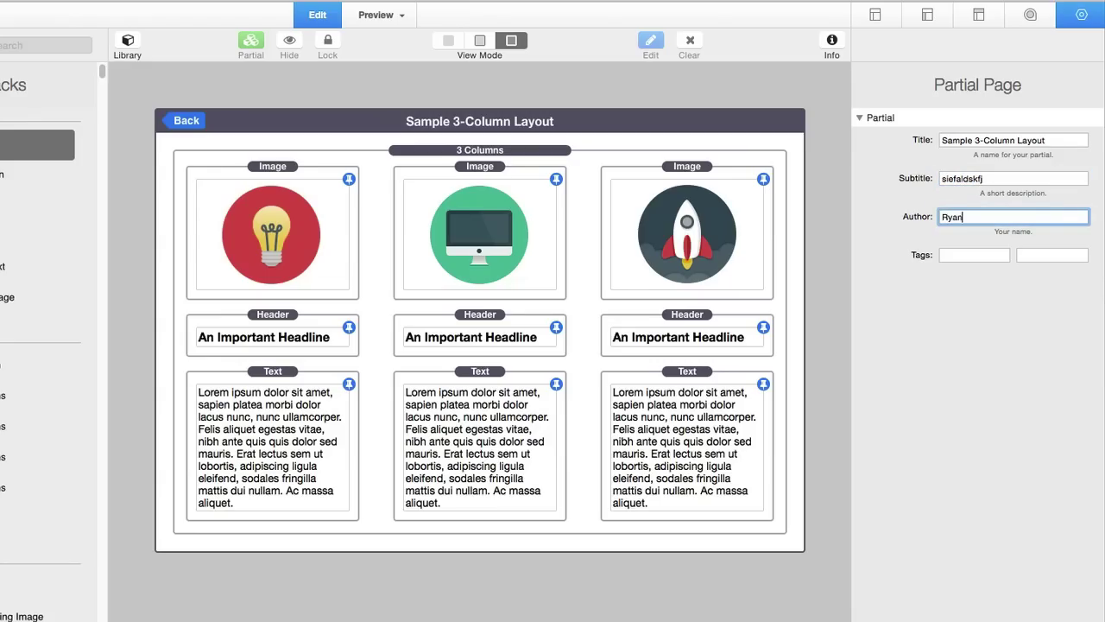
pyautogui.press('Tab')
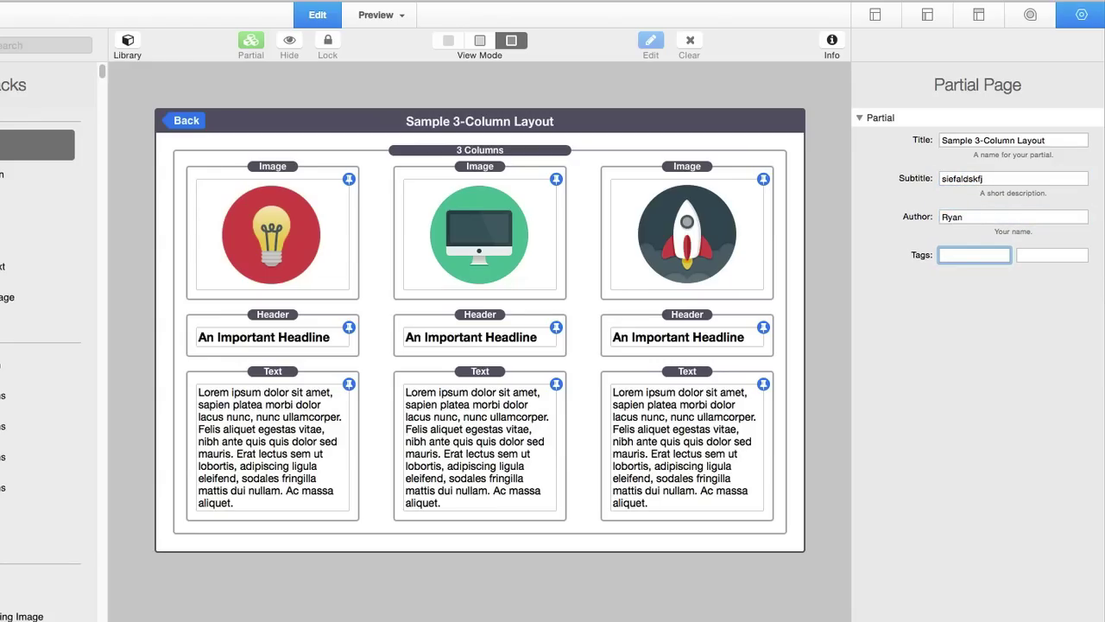
pyautogui.write('columns')
pyautogui.press('Tab')
pyautogui.write('3-column')
pyautogui.press('super+a')
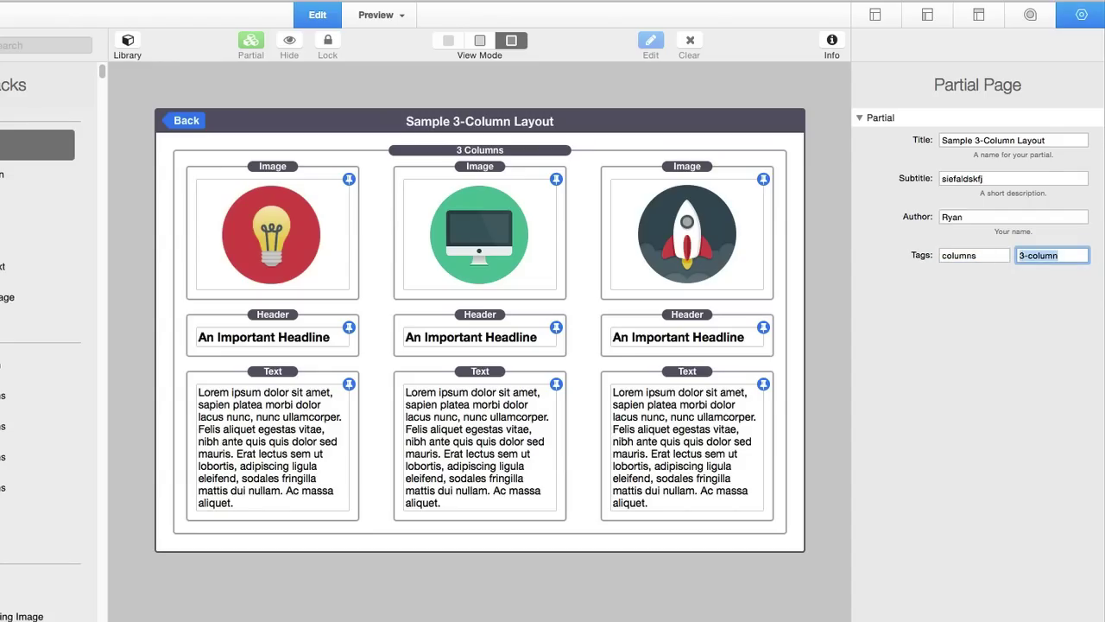
pyautogui.click(198, 125)
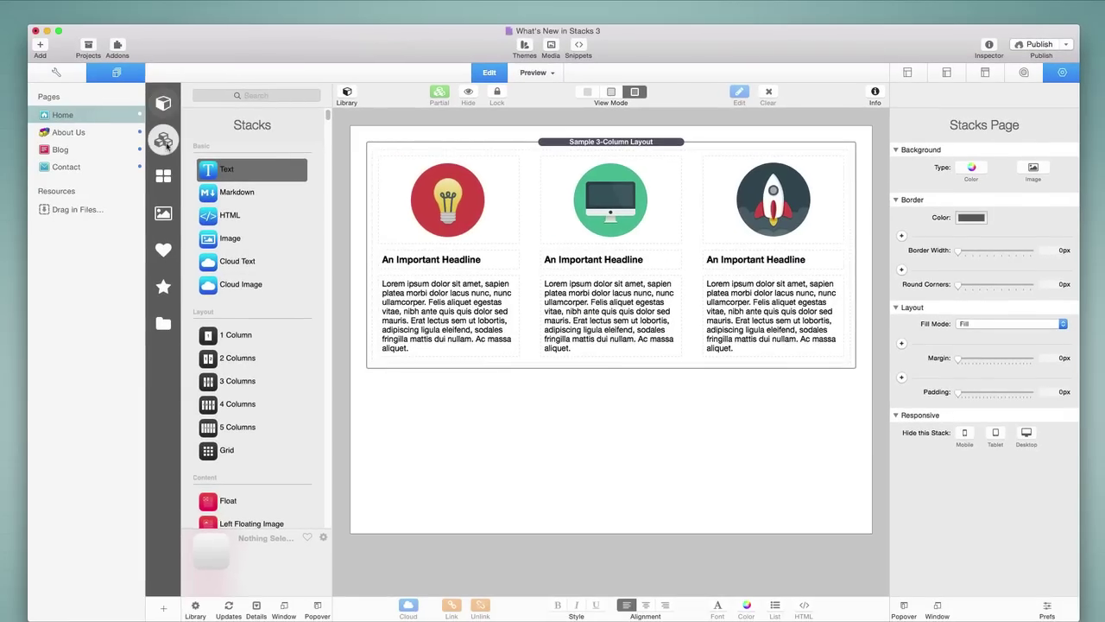
# Show the saved partials in the library and open the empty About Us page
pyautogui.click(165, 143)
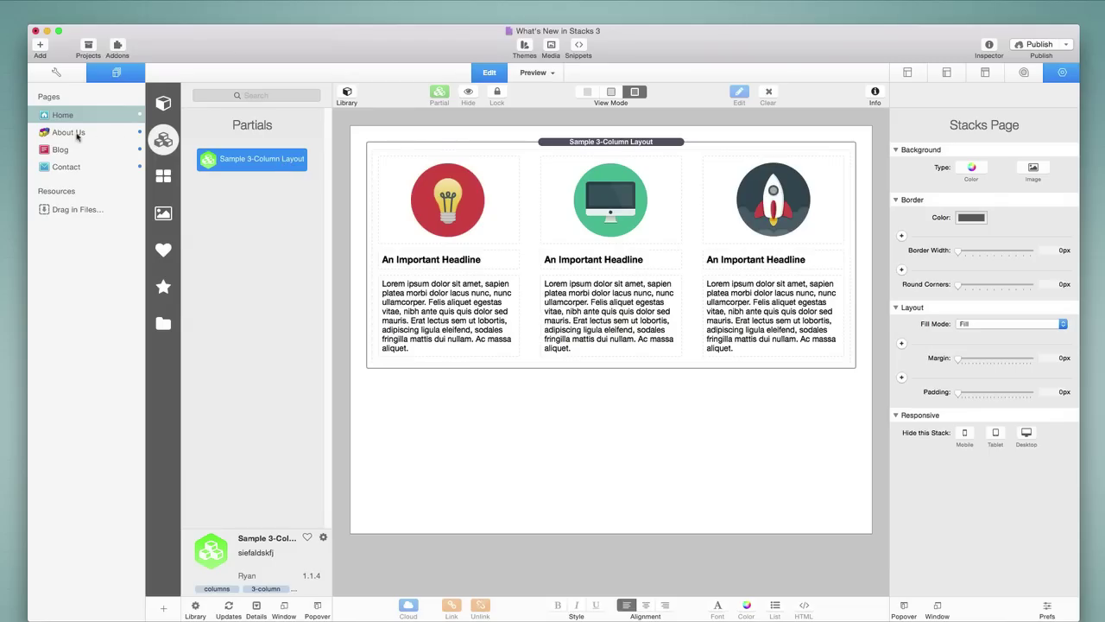
pyautogui.click(68, 132)
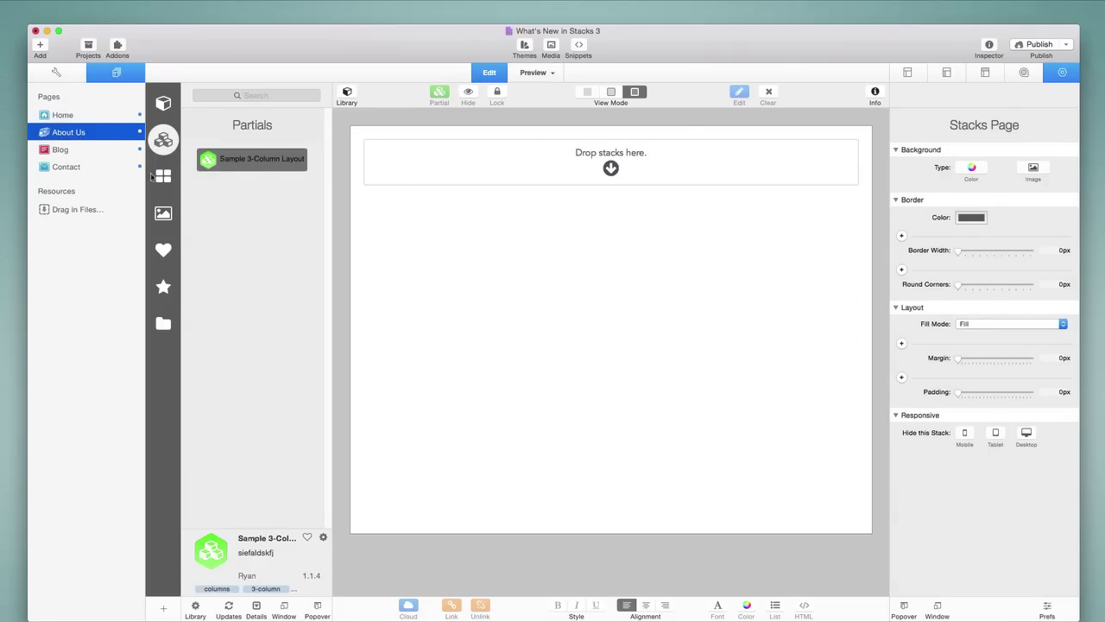
# Drag the Sample 3-Column Layout partial onto the empty About Us page
pyautogui.click(221, 164)
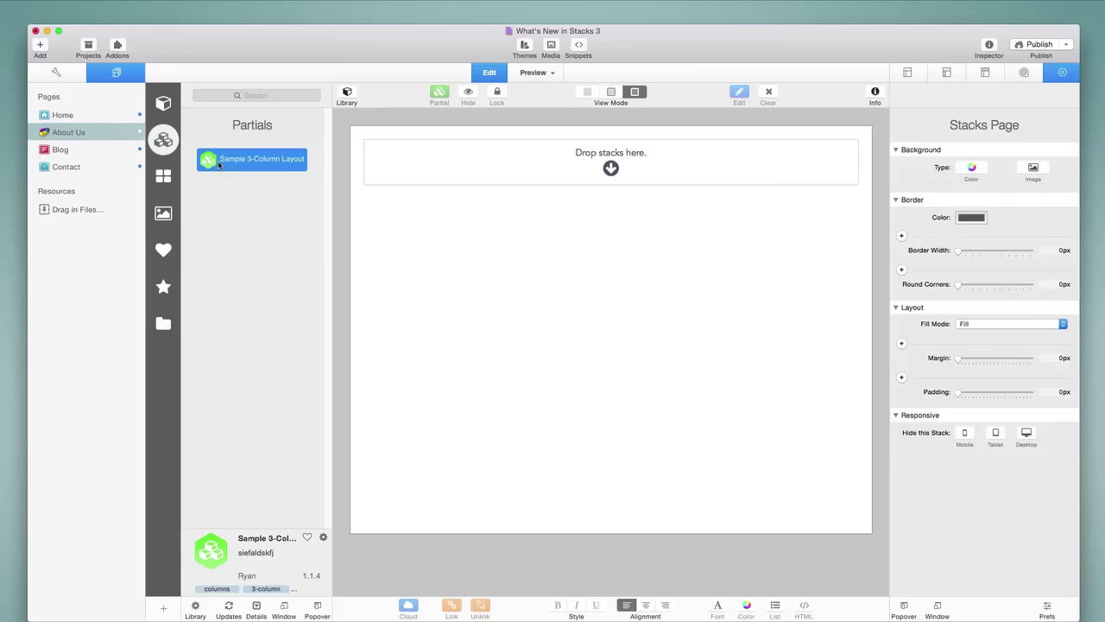
pyautogui.moveTo(220, 164); pyautogui.dragTo(596, 170)
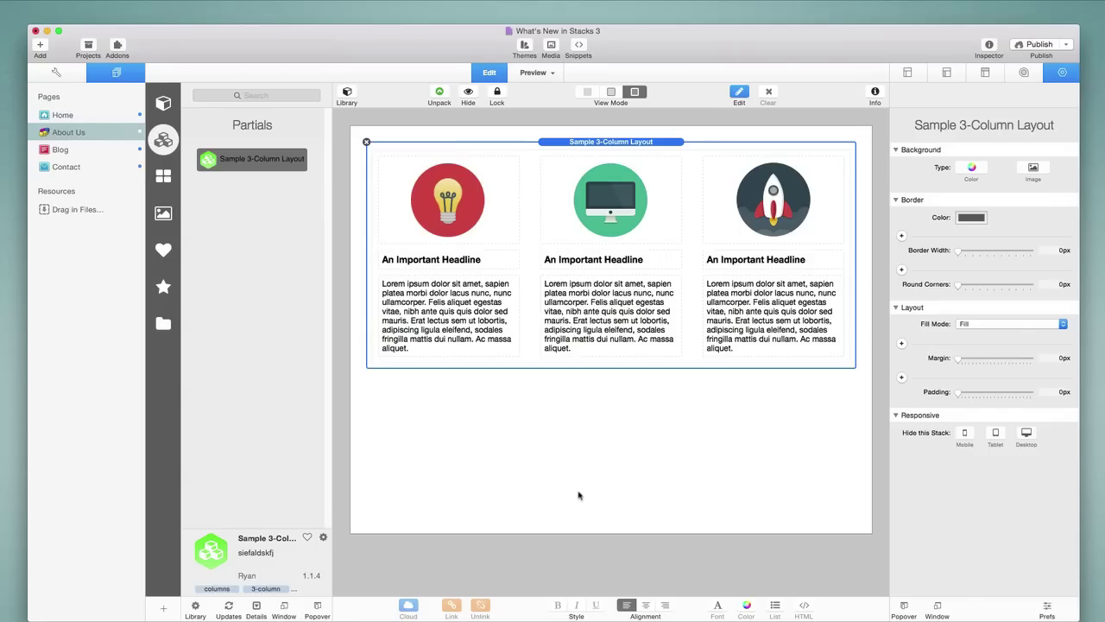
# On Home, edit the partial and retype its first headline as 'Stacks 3 is Awesome!'
pyautogui.click(74, 118)
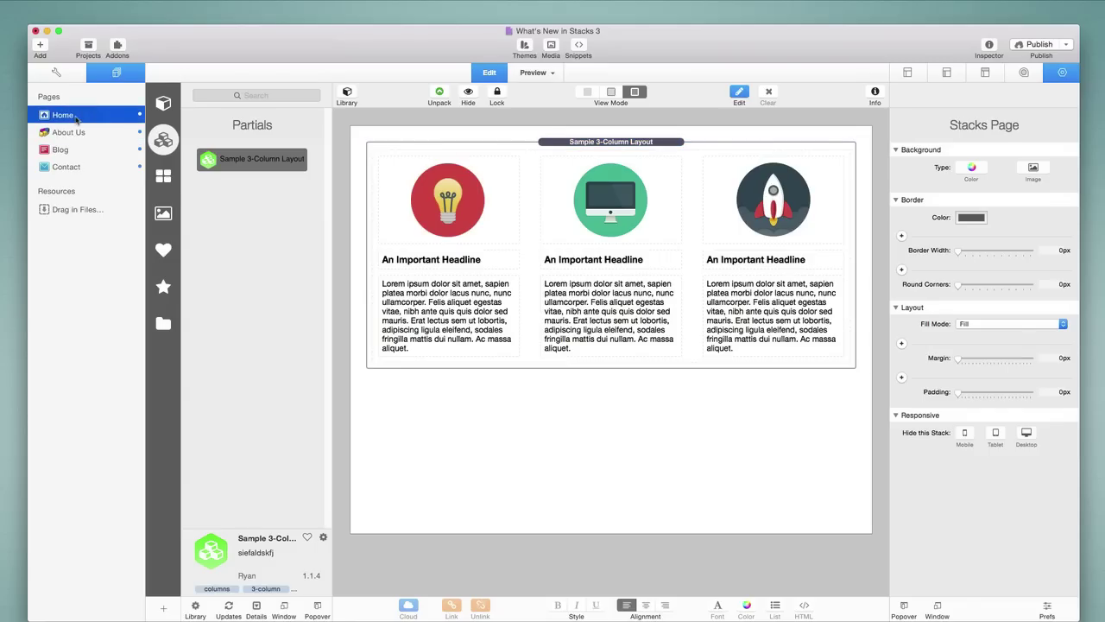
pyautogui.click(441, 267)
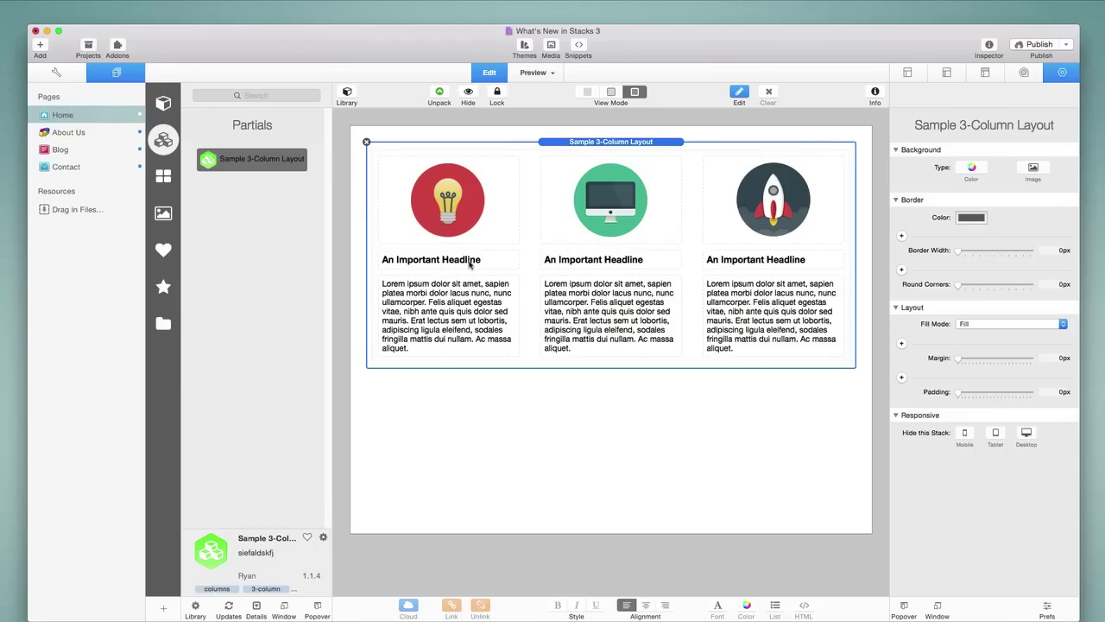
pyautogui.click(740, 92)
pyautogui.doubleClick(493, 317)
pyautogui.moveTo(478, 318); pyautogui.dragTo(363, 304)
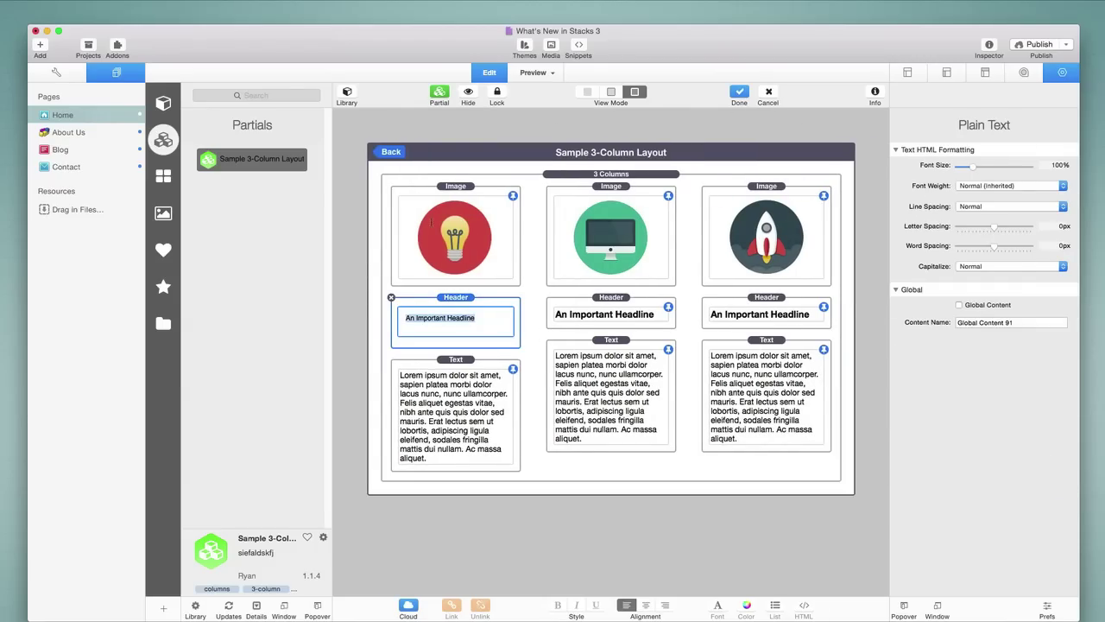
pyautogui.write('Stacks 3 ')
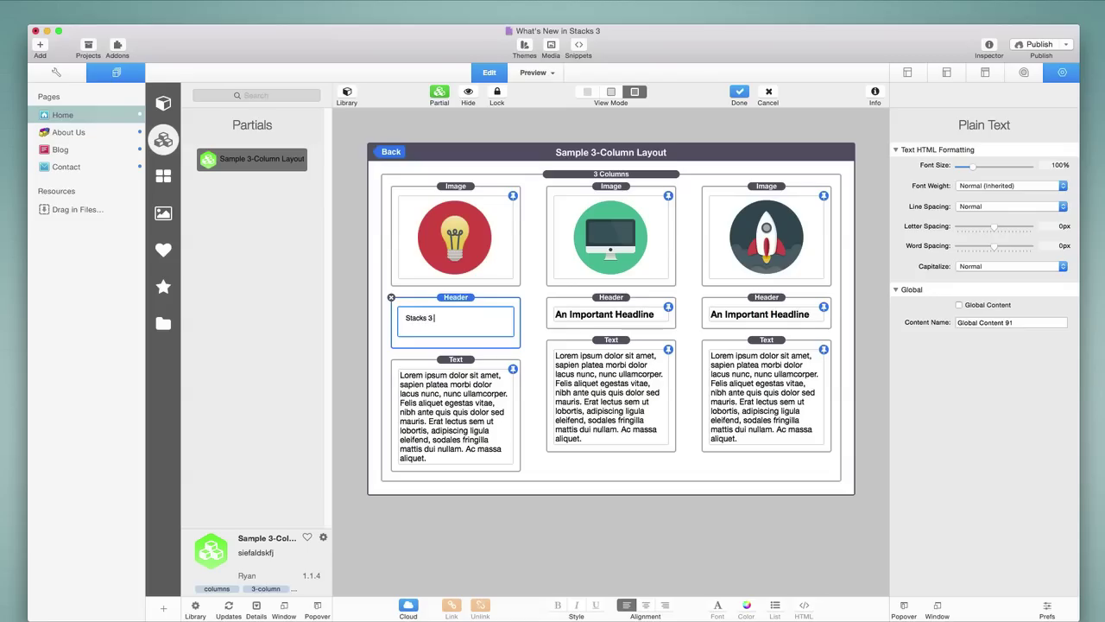
pyautogui.write('is Ac')
pyautogui.write('esome!')
pyautogui.click(390, 152)
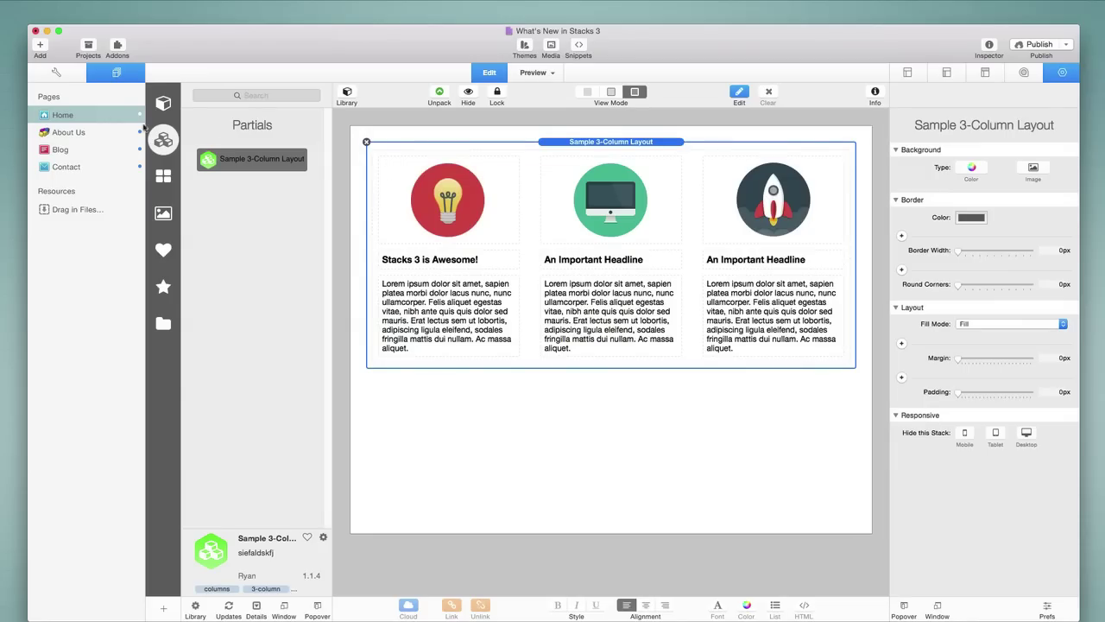
pyautogui.click(109, 116)
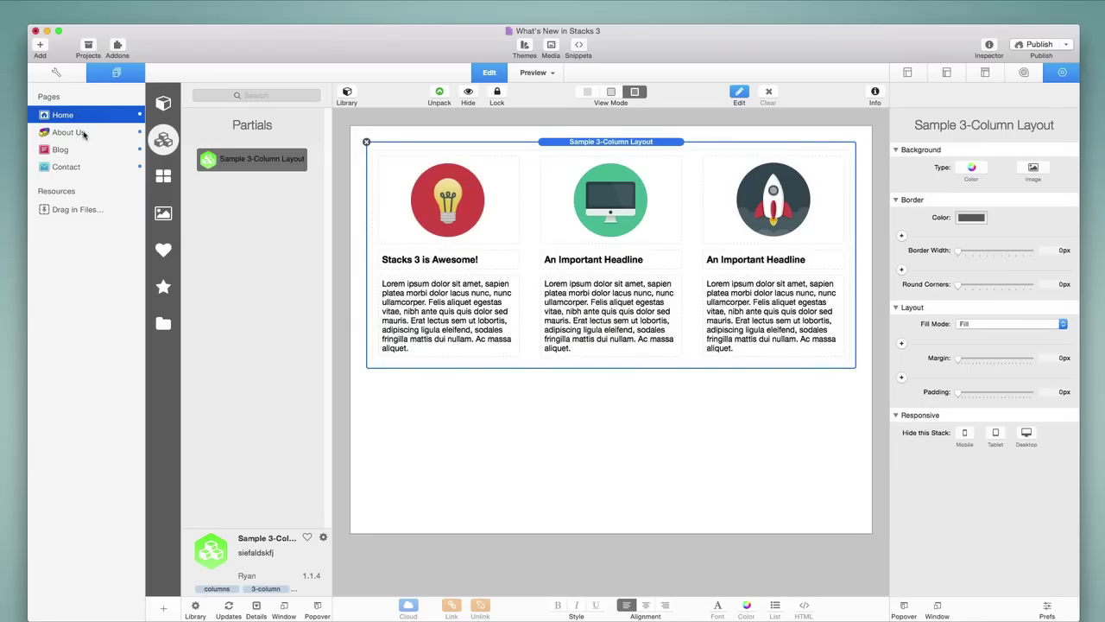
# Open the About Us page to see the same shared headline
pyautogui.click(84, 133)
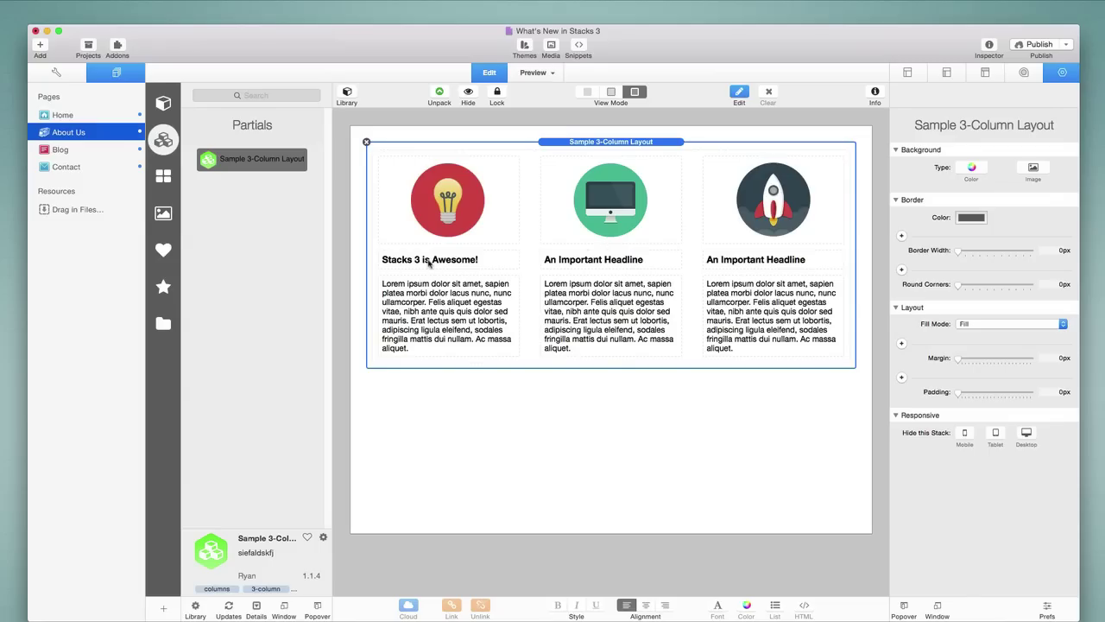
# Rename the shared layout's middle headline to 'About Us', then return to Home
pyautogui.doubleClick(594, 266)
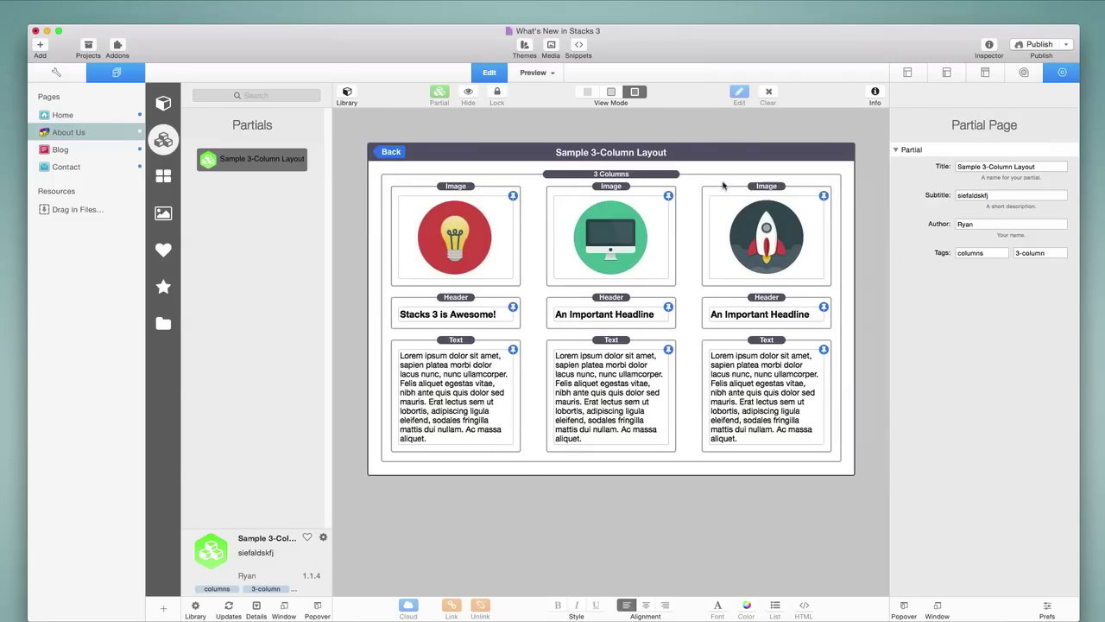
pyautogui.doubleClick(622, 316)
pyautogui.tripleClick(603, 315)
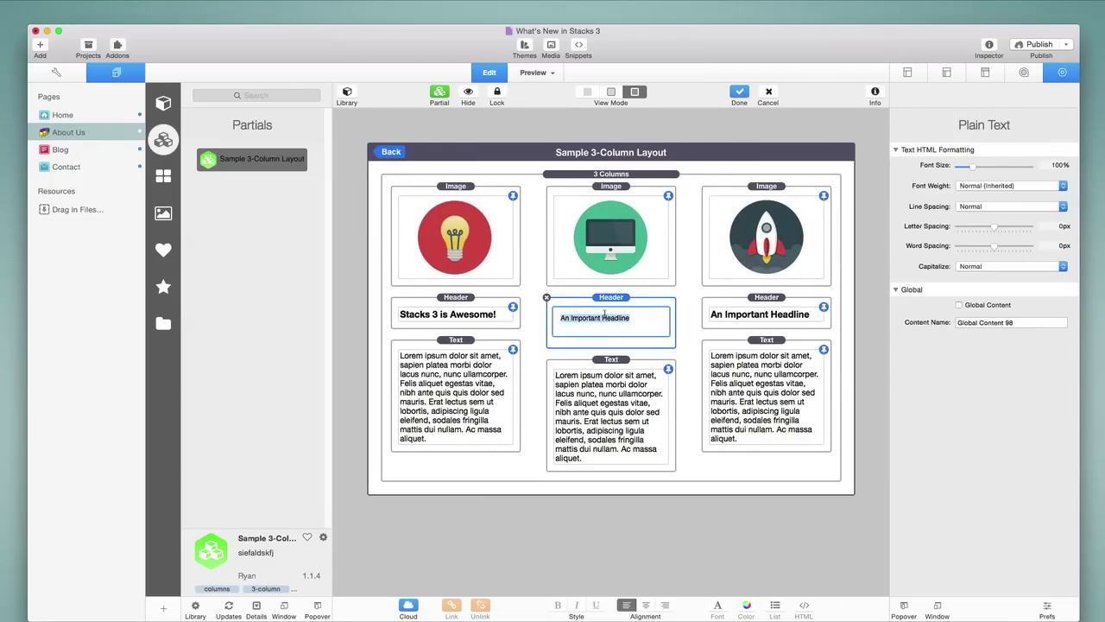
pyautogui.write('About Us')
pyautogui.click(396, 153)
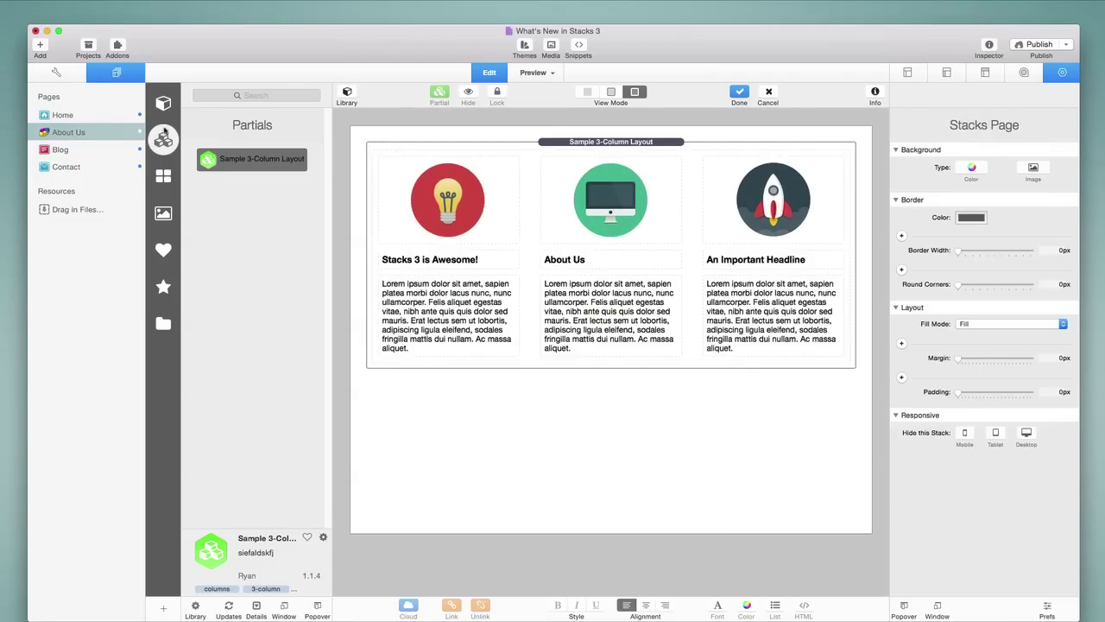
pyautogui.click(87, 117)
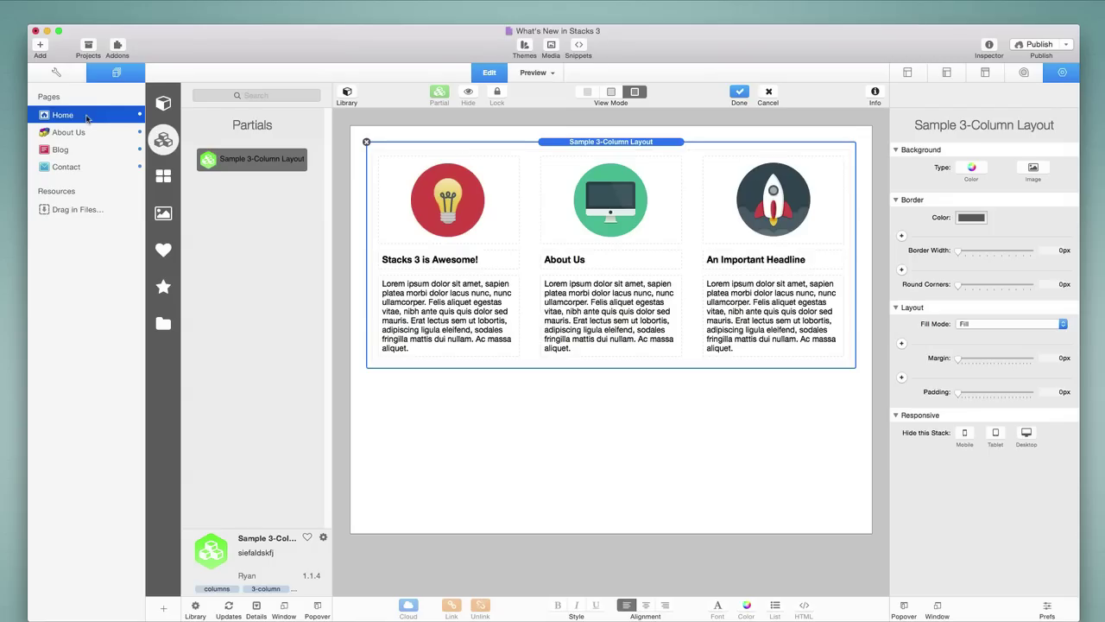
# Select the Sample 3-Column Layout partial on Home and open it in the editor
pyautogui.click(93, 120)
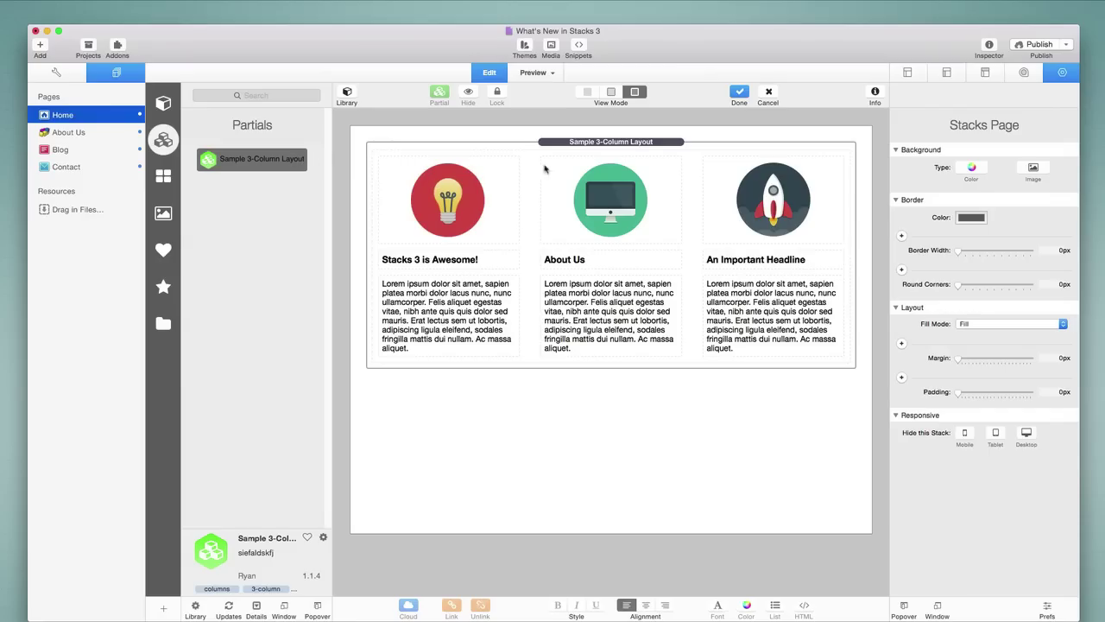
pyautogui.click(587, 144)
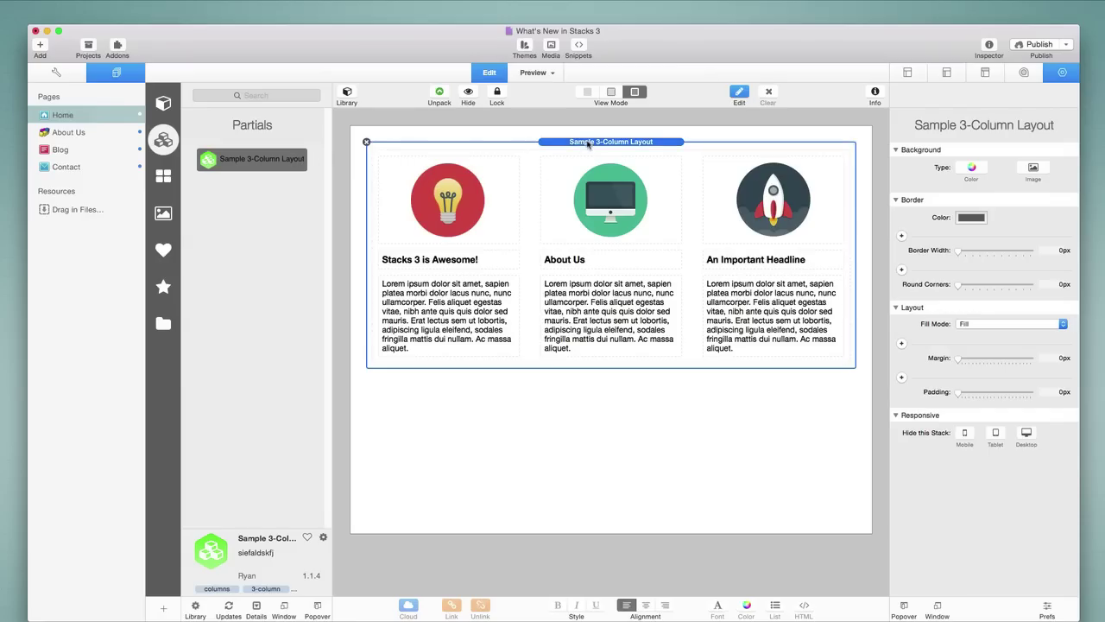
pyautogui.click(739, 95)
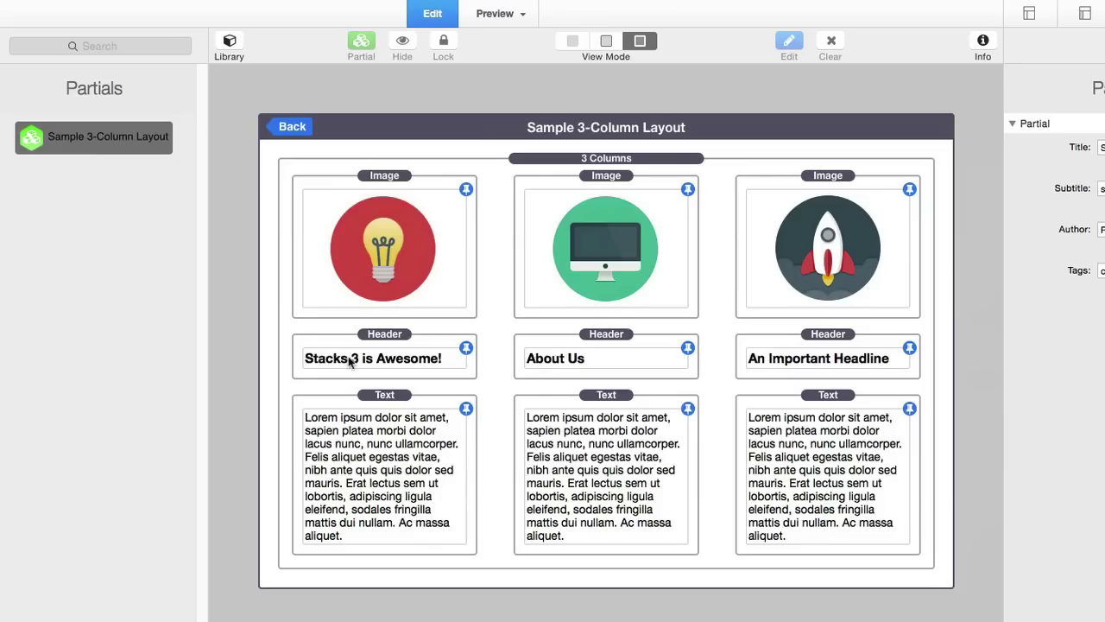
# Unpin the first headline and retype it on Home as 'This is the Home Page'
pyautogui.click(467, 348)
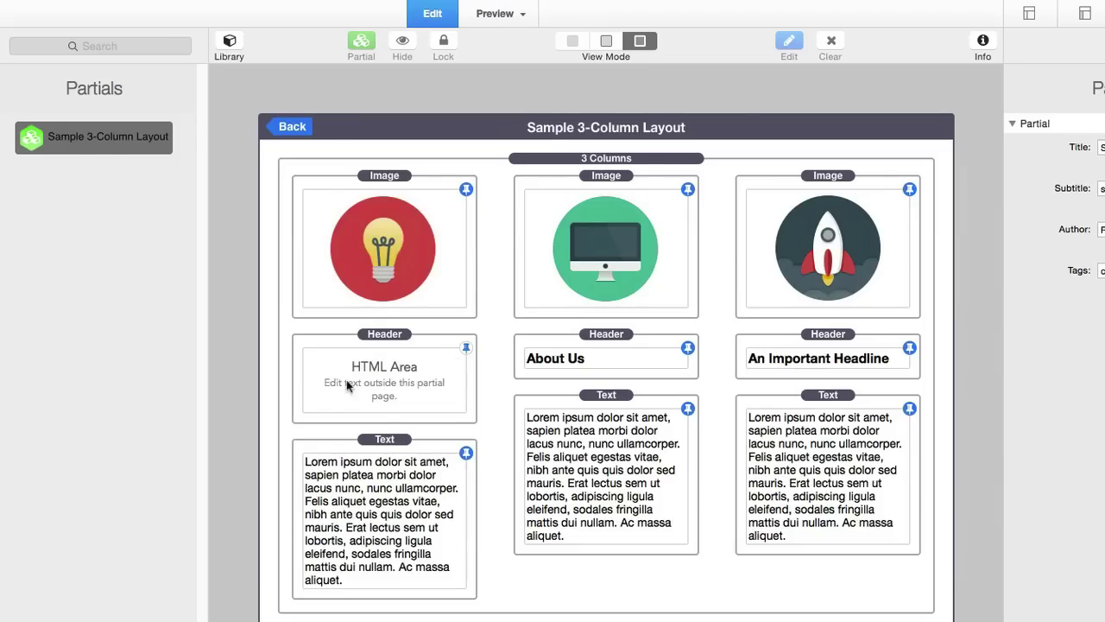
pyautogui.click(291, 127)
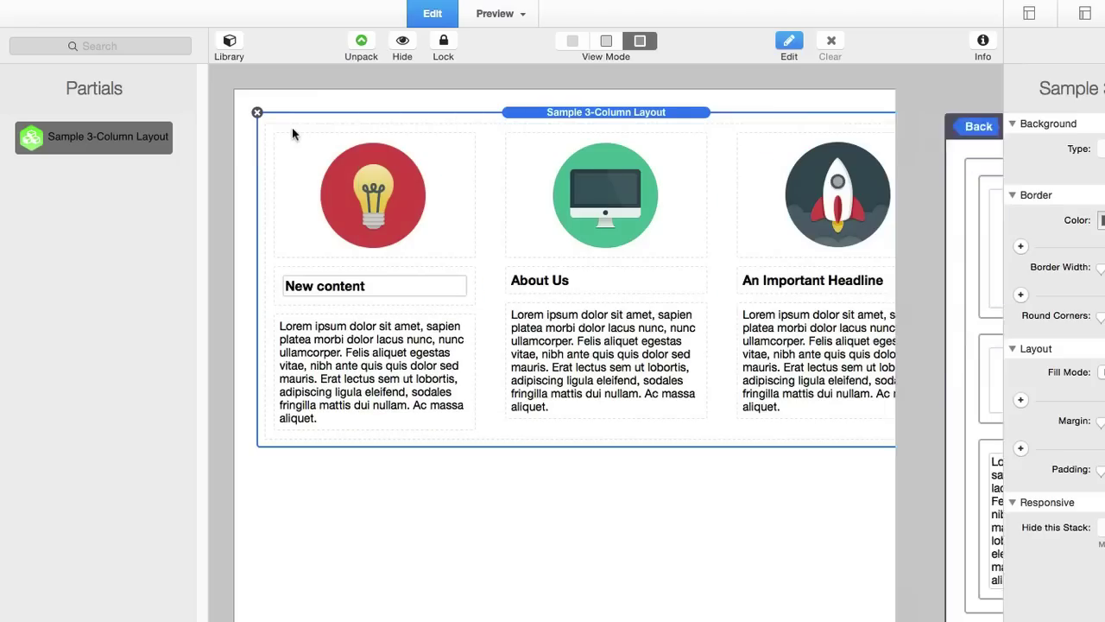
pyautogui.doubleClick(361, 290)
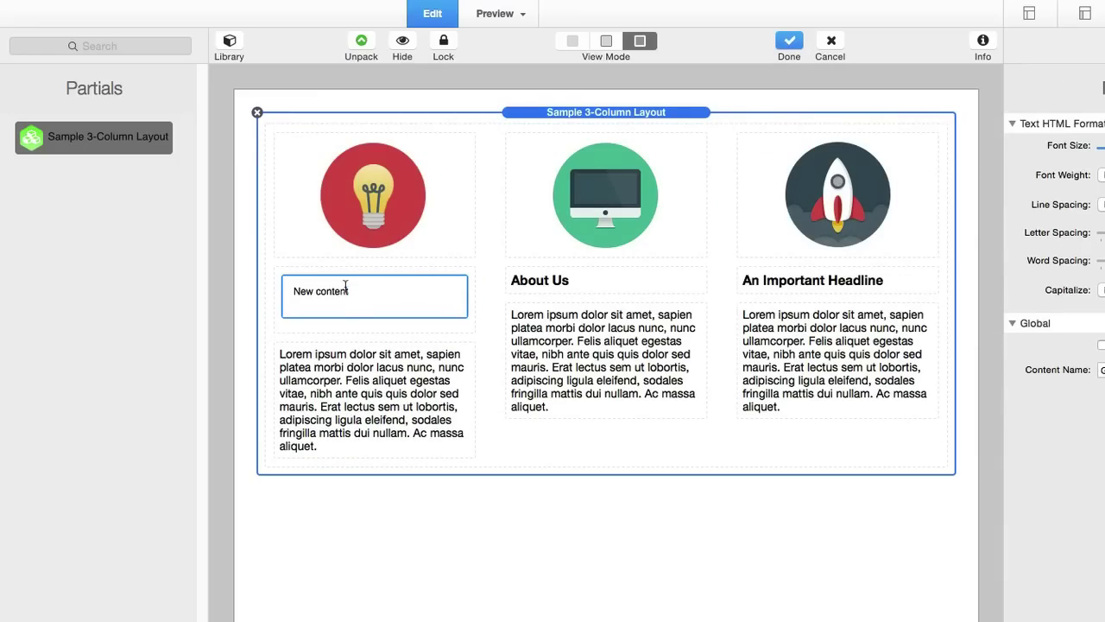
pyautogui.moveTo(365, 292); pyautogui.dragTo(264, 277)
pyautogui.write('This is the Home Page')
pyautogui.click(351, 542)
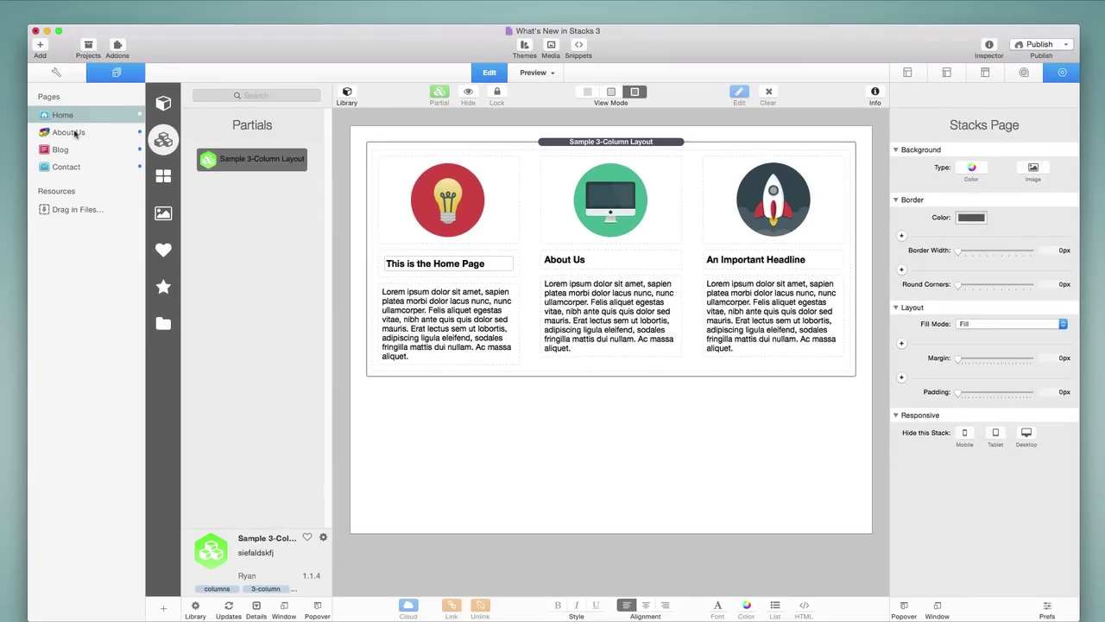
pyautogui.click(74, 132)
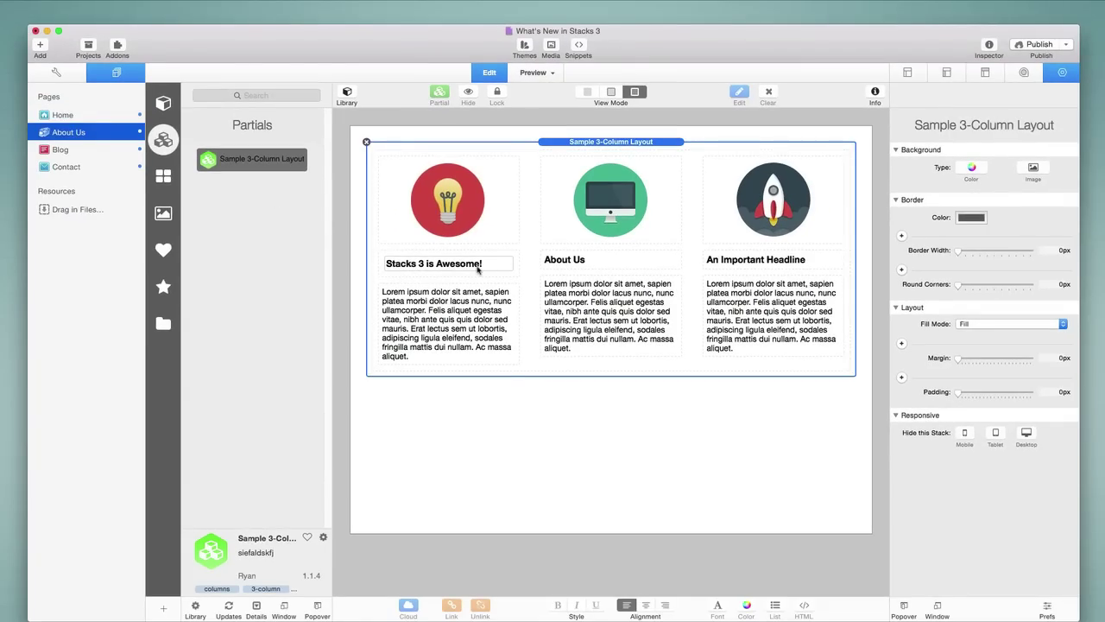
# Return to the Home page to confirm its first headline reads 'This is the Home Page'
pyautogui.click(84, 114)
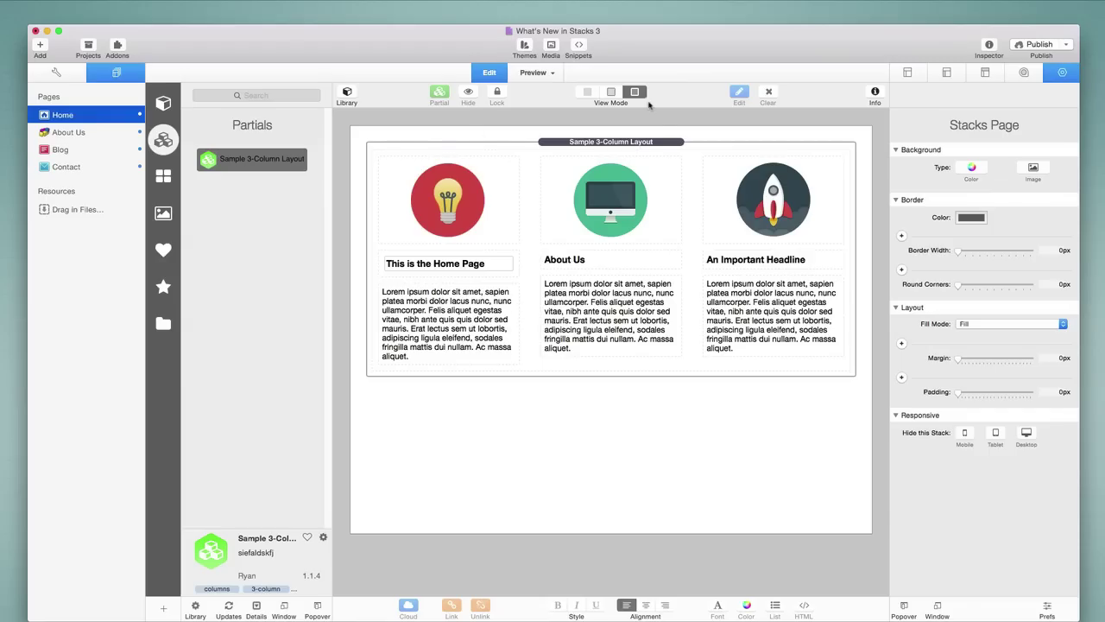
# Add a lorem ipsum Text stack below the 3-column partial on Home
pyautogui.click(437, 341)
pyautogui.doubleClick(437, 341)
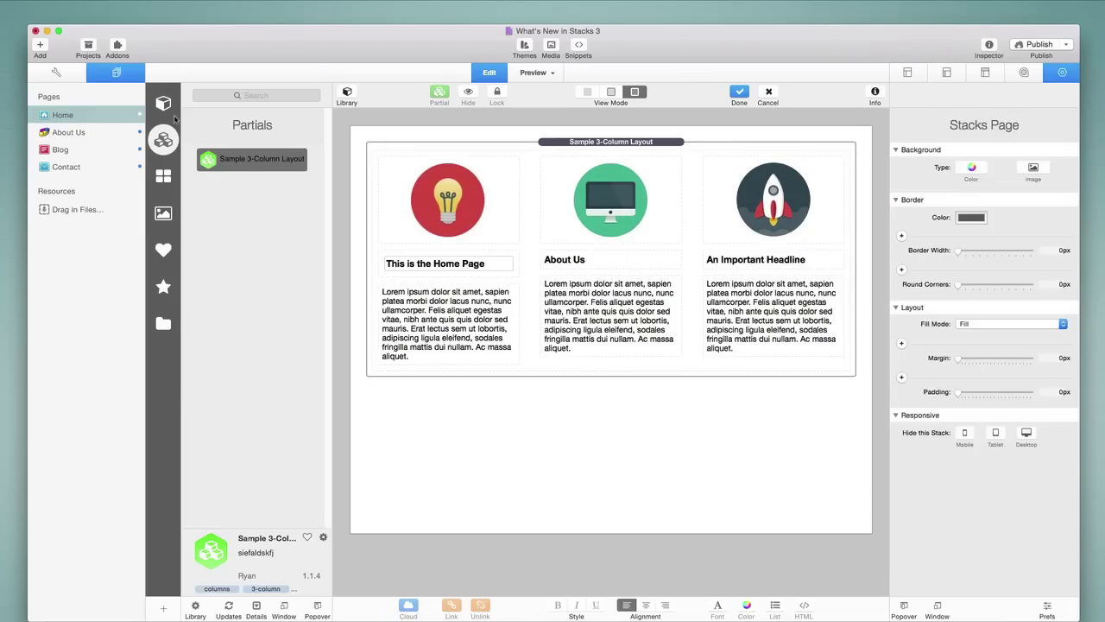
pyautogui.click(172, 113)
pyautogui.moveTo(219, 172); pyautogui.dragTo(572, 423)
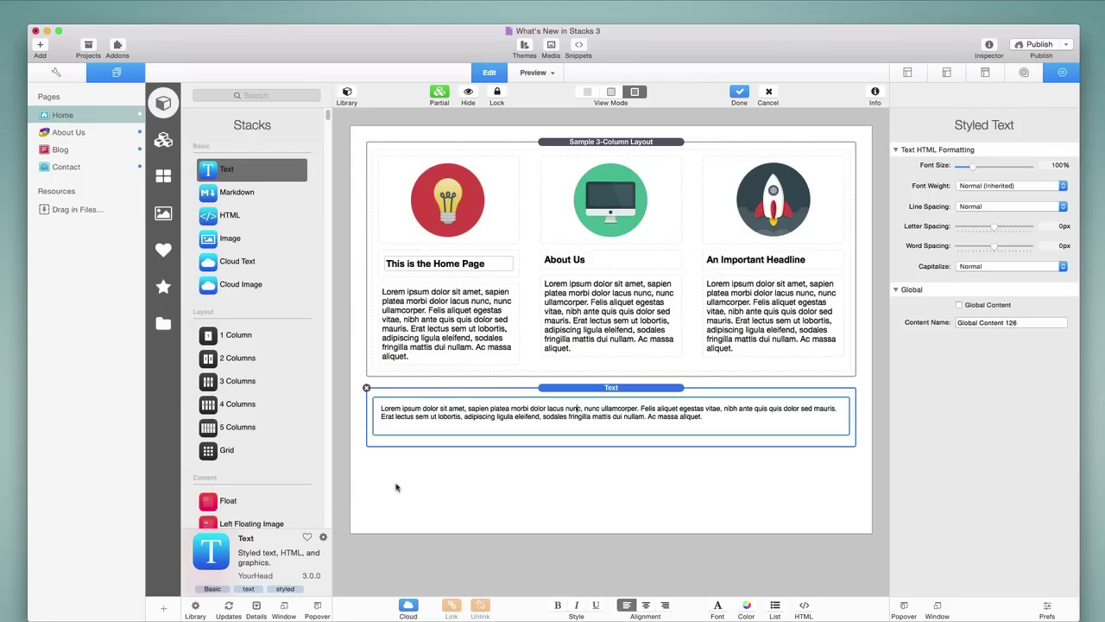
pyautogui.doubleClick(389, 408)
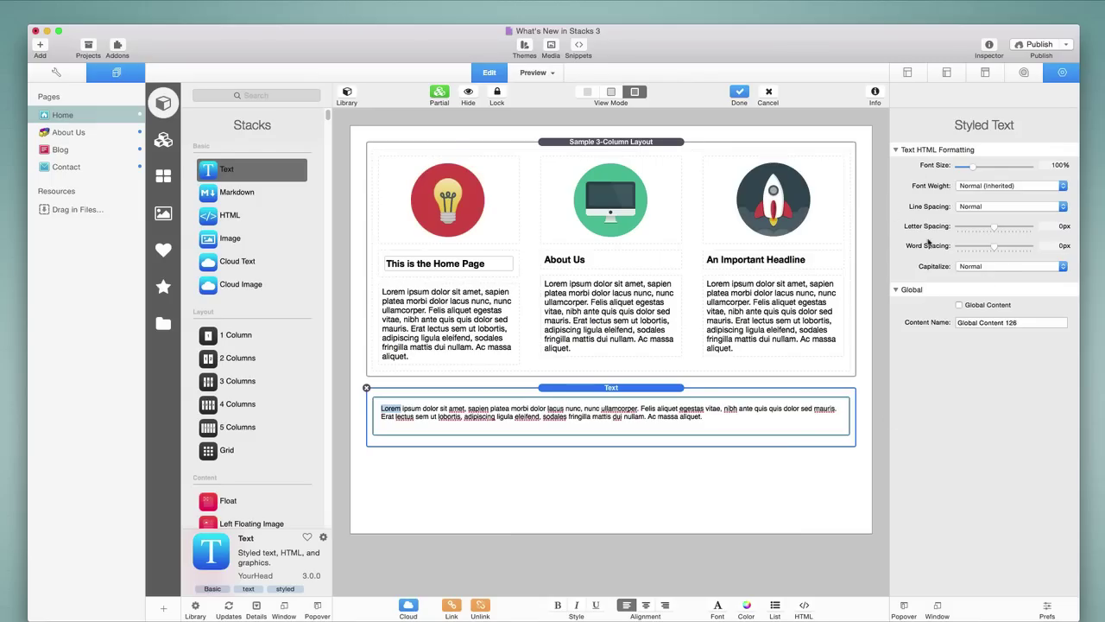
pyautogui.click(506, 132)
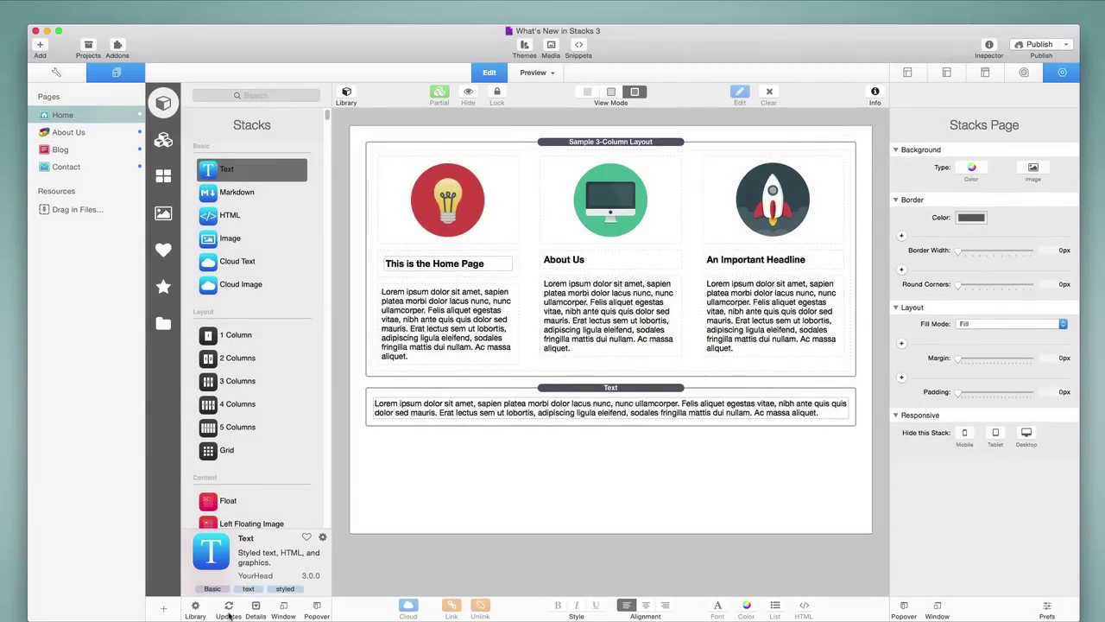
# Open Stack Updates and run Check Now for updates to installed stacks
pyautogui.click(228, 608)
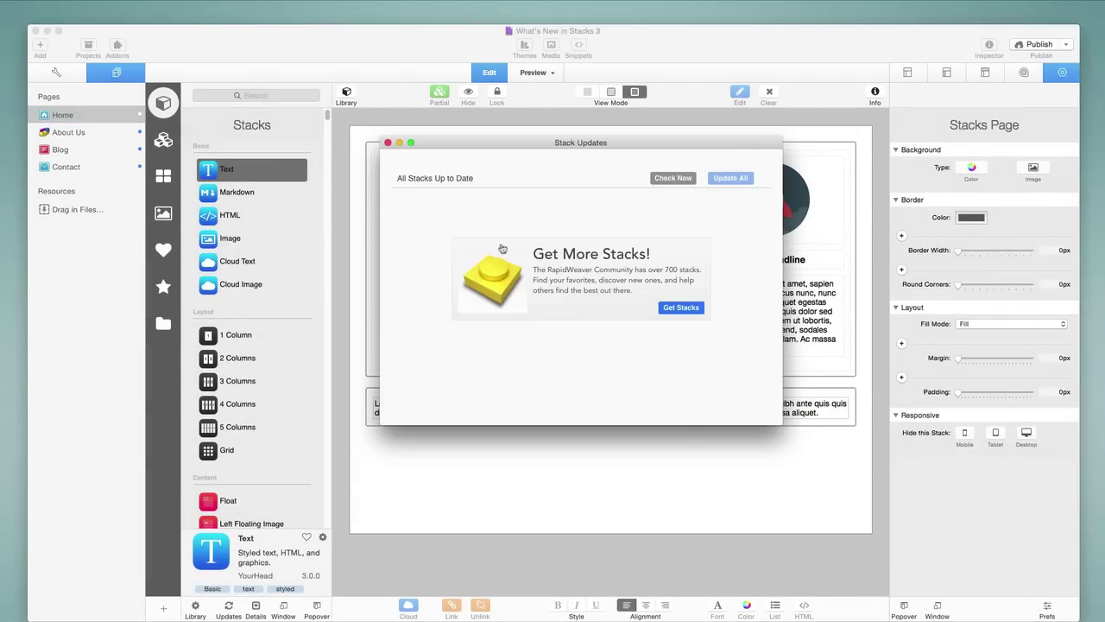
pyautogui.click(673, 179)
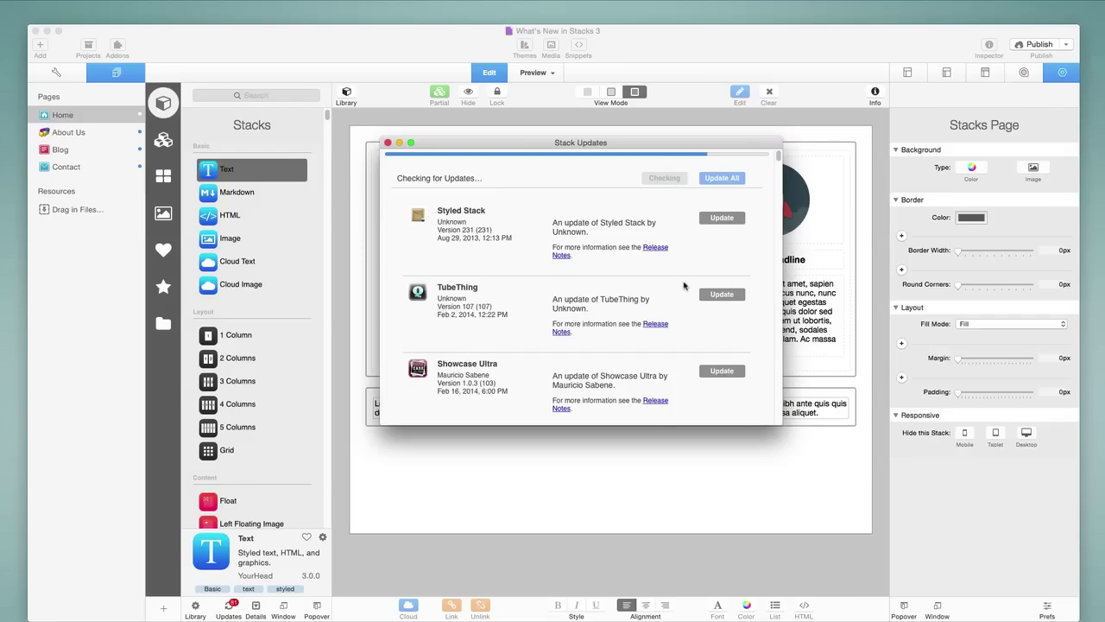
# Browse the Stack Updates list and update the SlideButtonThing stack while the check finishes with 102 updates
pyautogui.scroll(-5, 685, 285)
pyautogui.scroll(5, 684, 285)
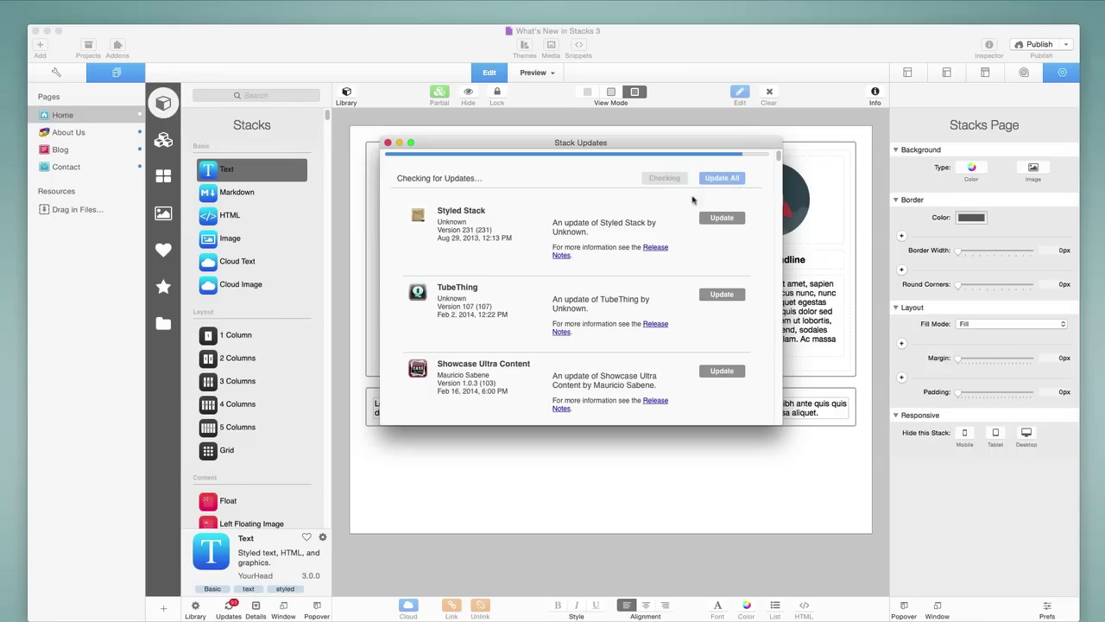
pyautogui.scroll(-3, 680, 211)
pyautogui.scroll(-10, 679, 211)
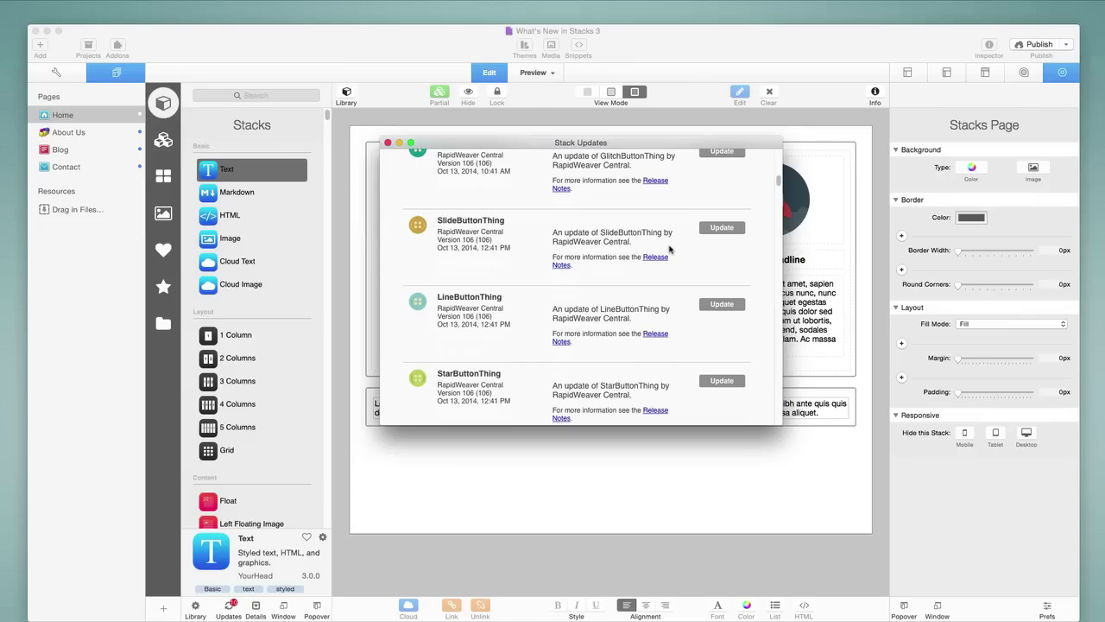
pyautogui.click(721, 228)
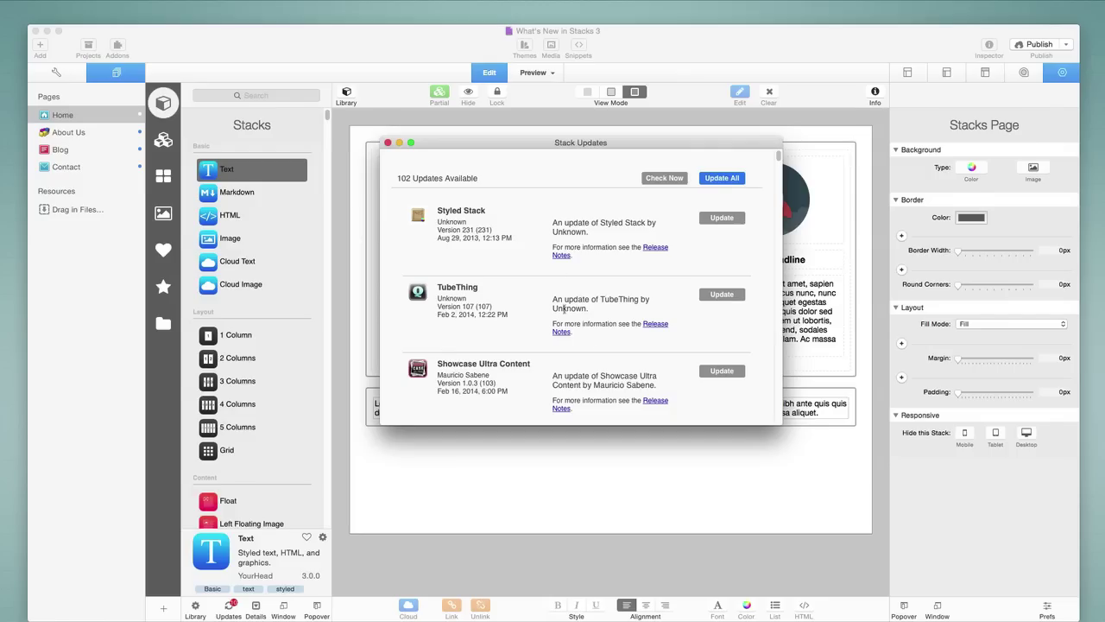
# Close the Stack Updates window to return to the Home page with its 3-column partial and Text stack
pyautogui.click(388, 143)
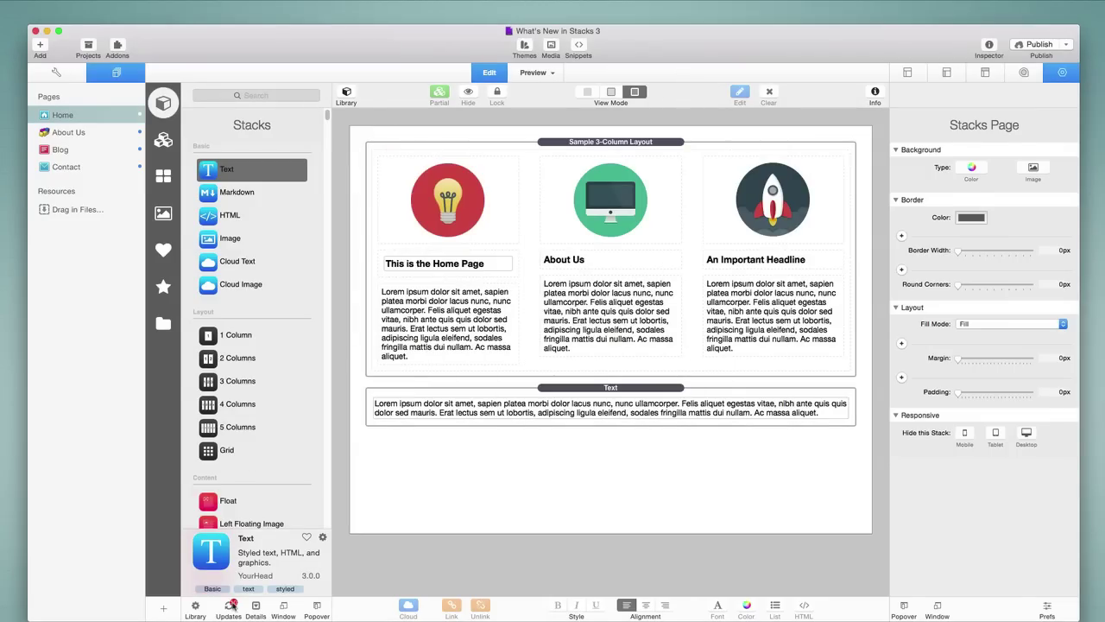